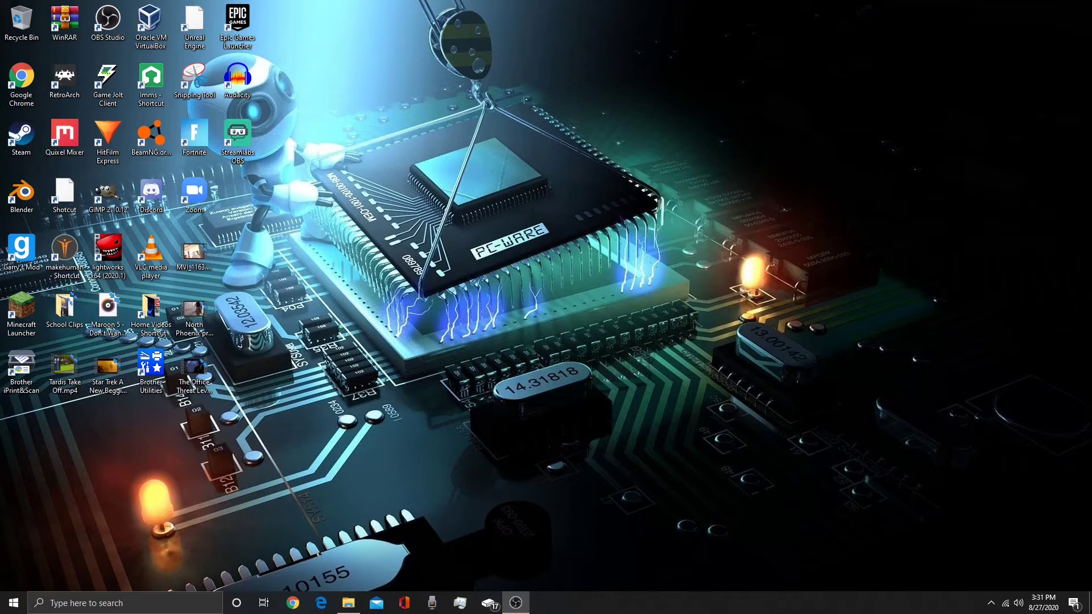
# Launch HitFilm Express and create a new project from the 1080p Full HD @ 25 fps template
pyautogui.click(104, 148)
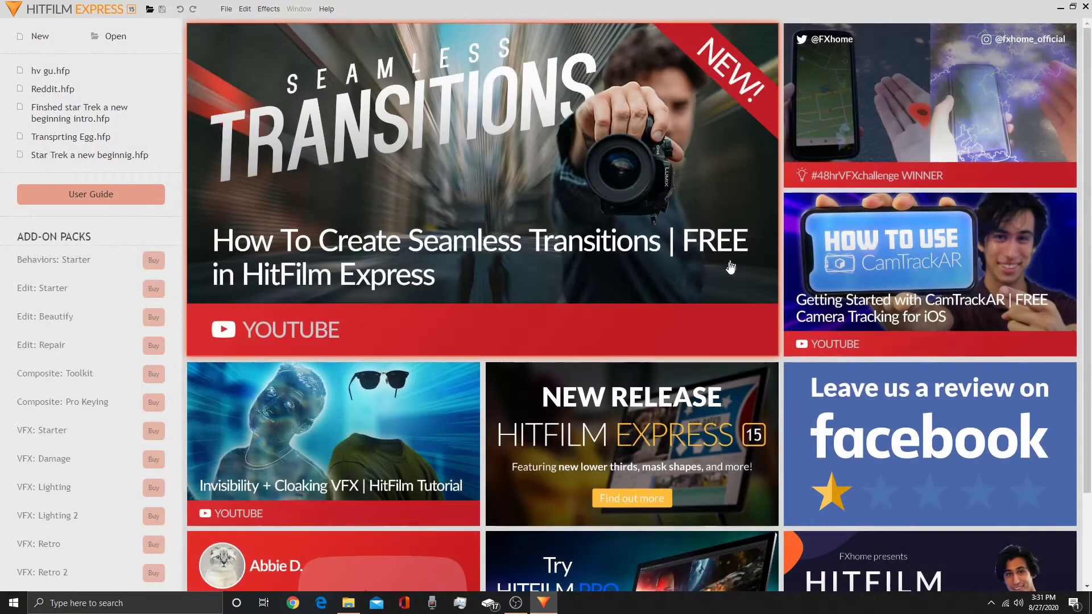
pyautogui.click(40, 37)
pyautogui.click(560, 190)
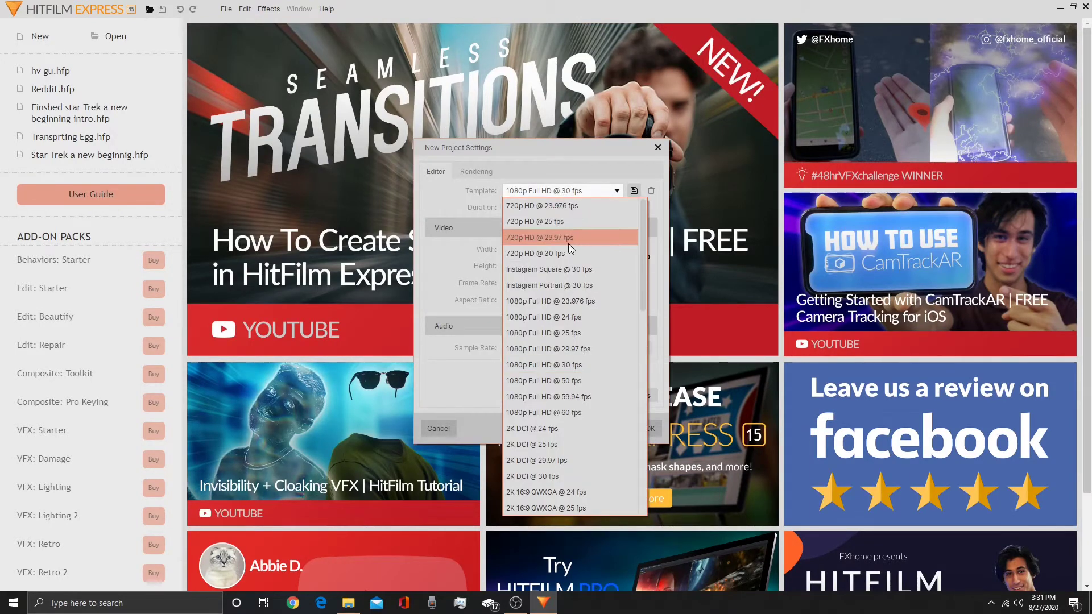
pyautogui.click(579, 334)
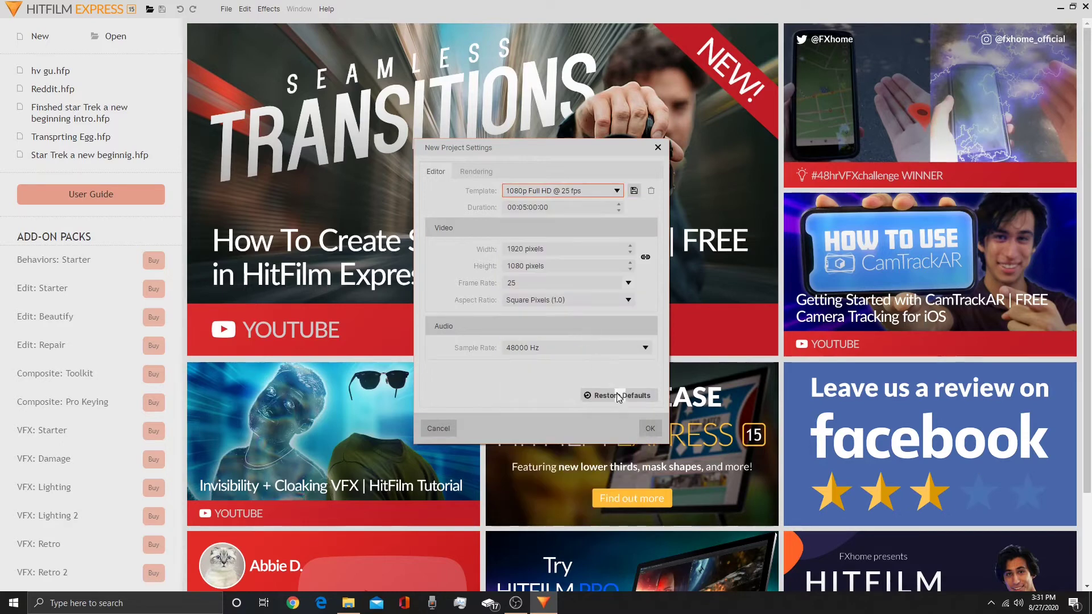
pyautogui.click(651, 428)
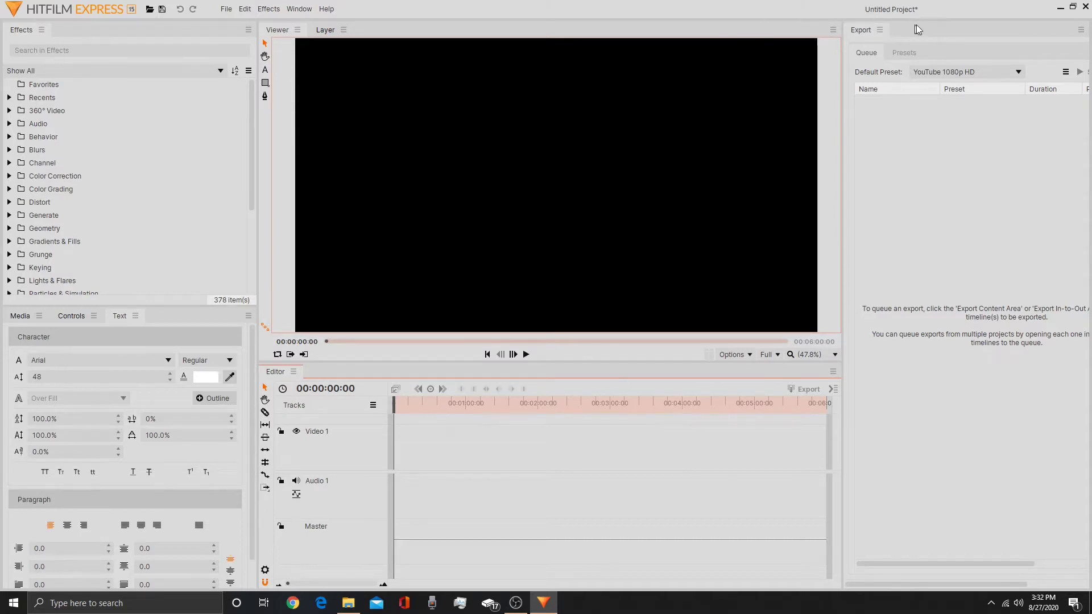
# Close the export queue panel and bring up the Media list
pyautogui.click(879, 30)
pyautogui.click(904, 56)
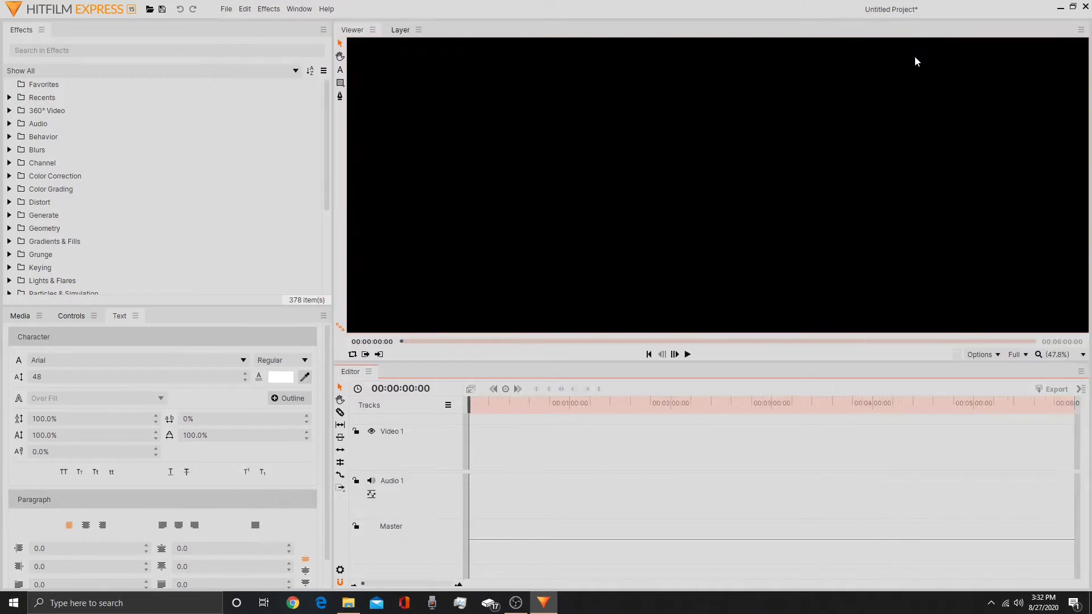
pyautogui.click(20, 315)
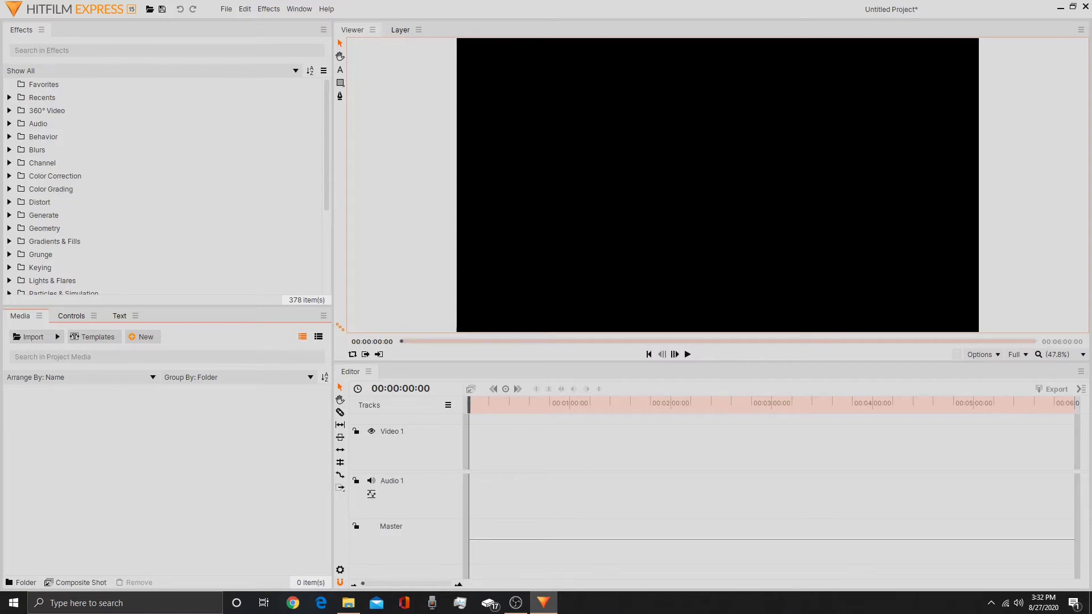
# Import Swing.mp4, add it to the timeline with matched sequence settings, and preview it
pyautogui.moveTo(402, 487); pyautogui.dragTo(182, 434)
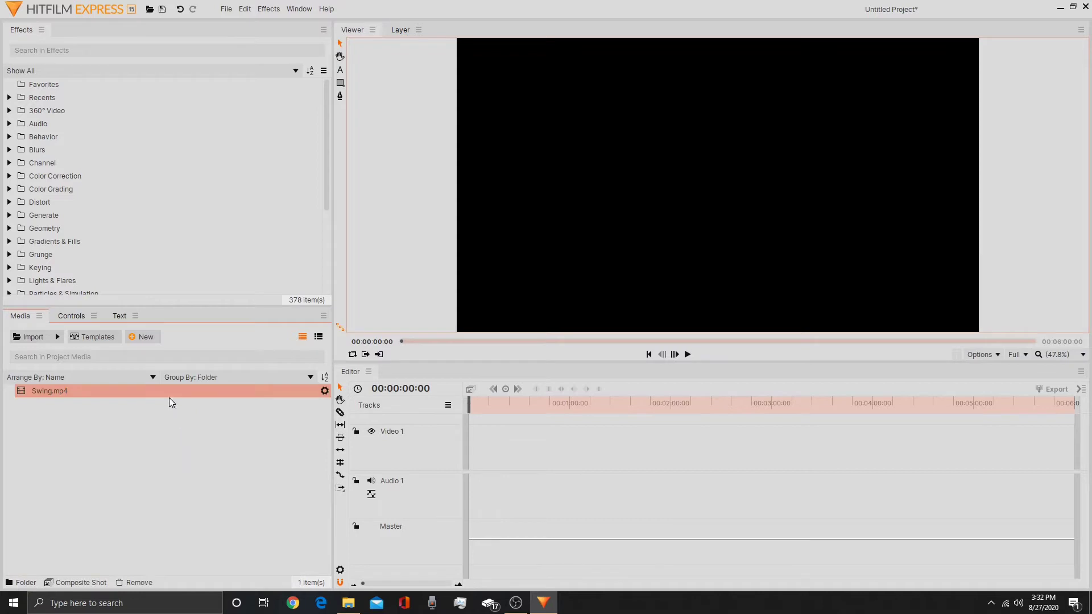
pyautogui.moveTo(176, 391); pyautogui.dragTo(461, 458)
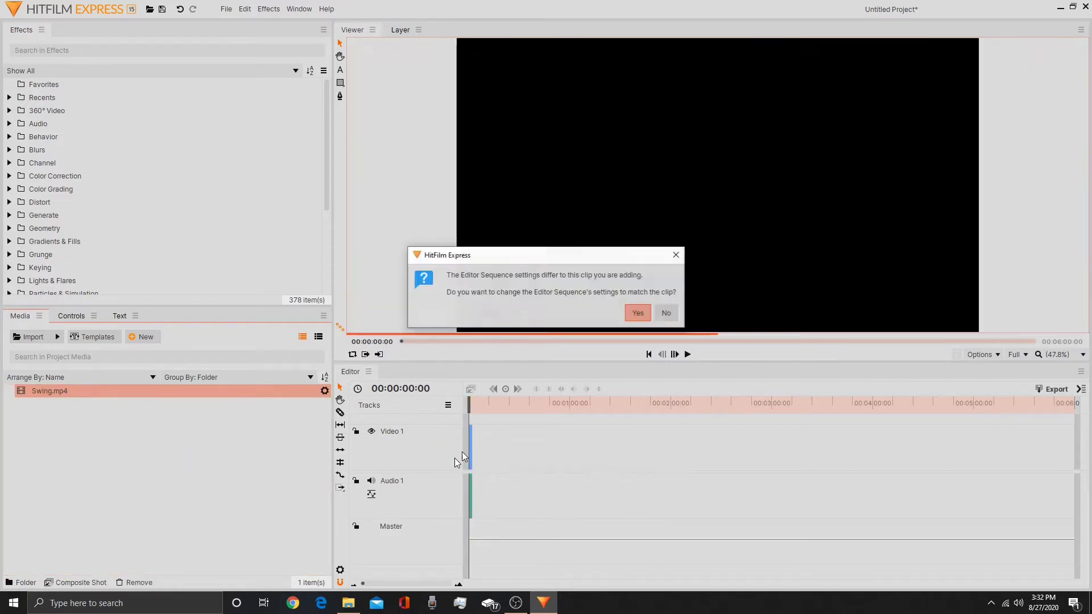
pyautogui.click(637, 323)
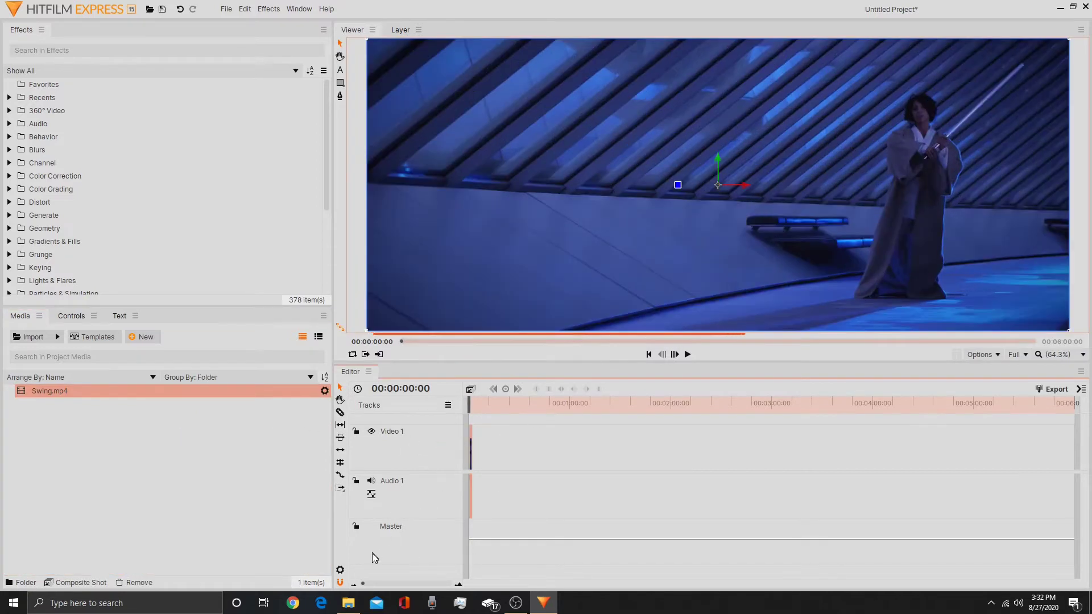
pyautogui.moveTo(362, 584); pyautogui.dragTo(444, 584)
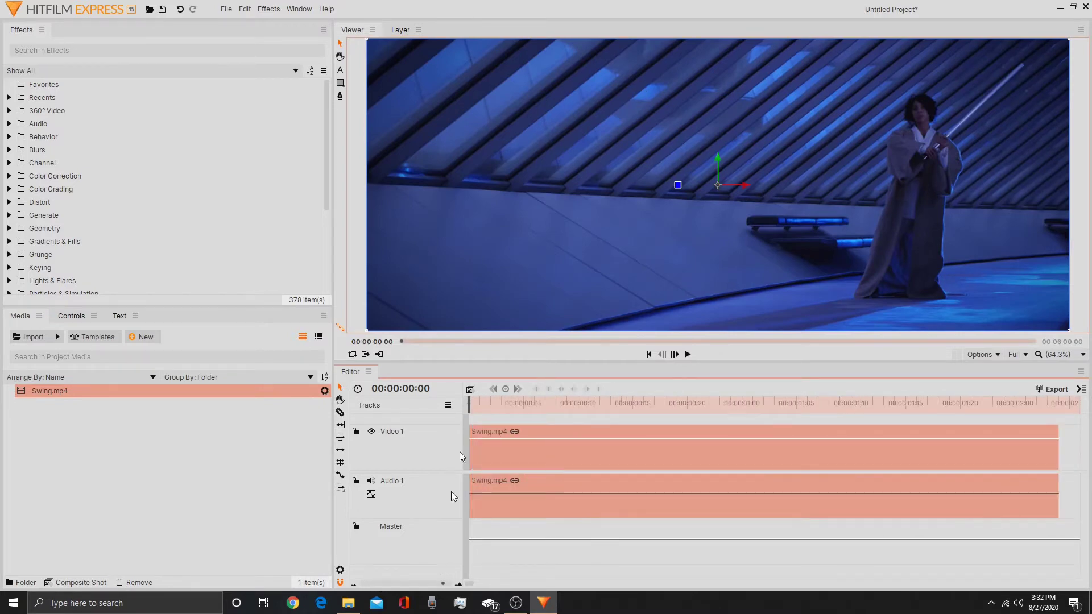
pyautogui.moveTo(468, 406); pyautogui.dragTo(341, 417)
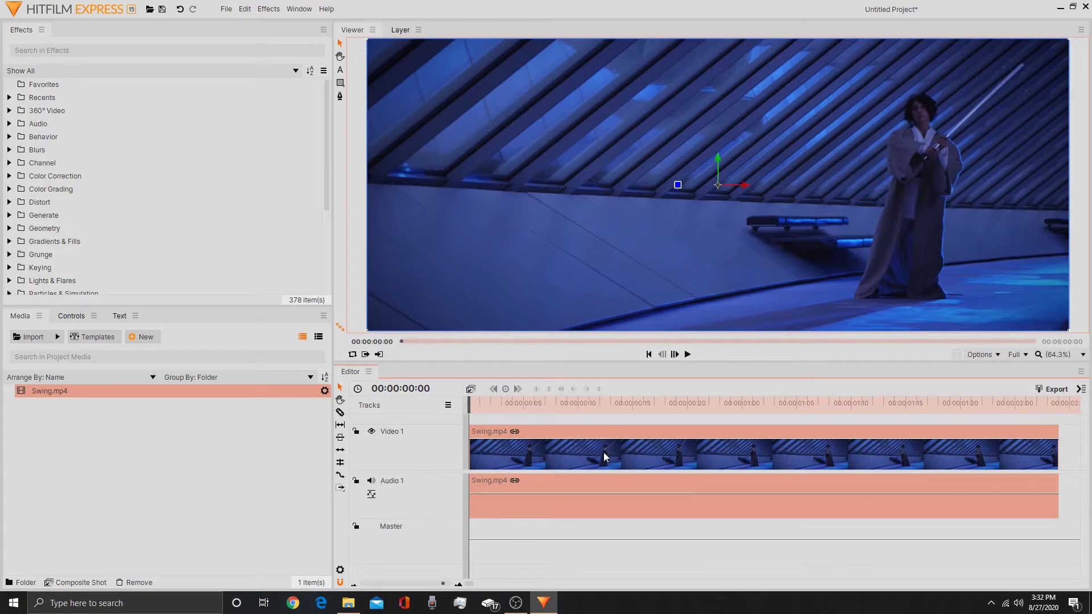
# Make a composite shot from the Swing.mp4 clip and select its Swing.mp4 layer
pyautogui.rightClick(603, 431)
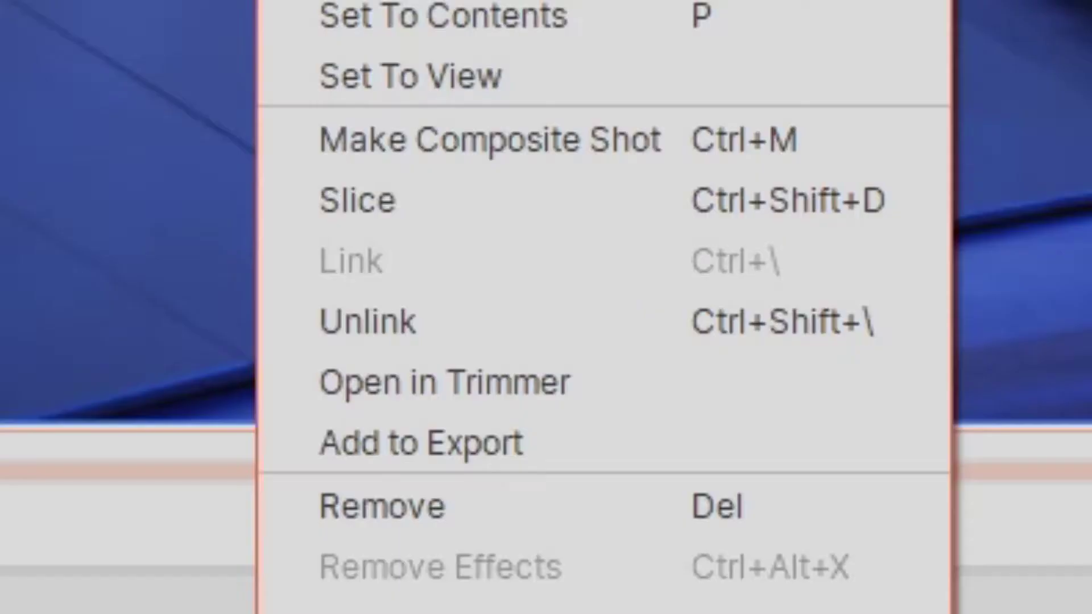
pyautogui.click(467, 139)
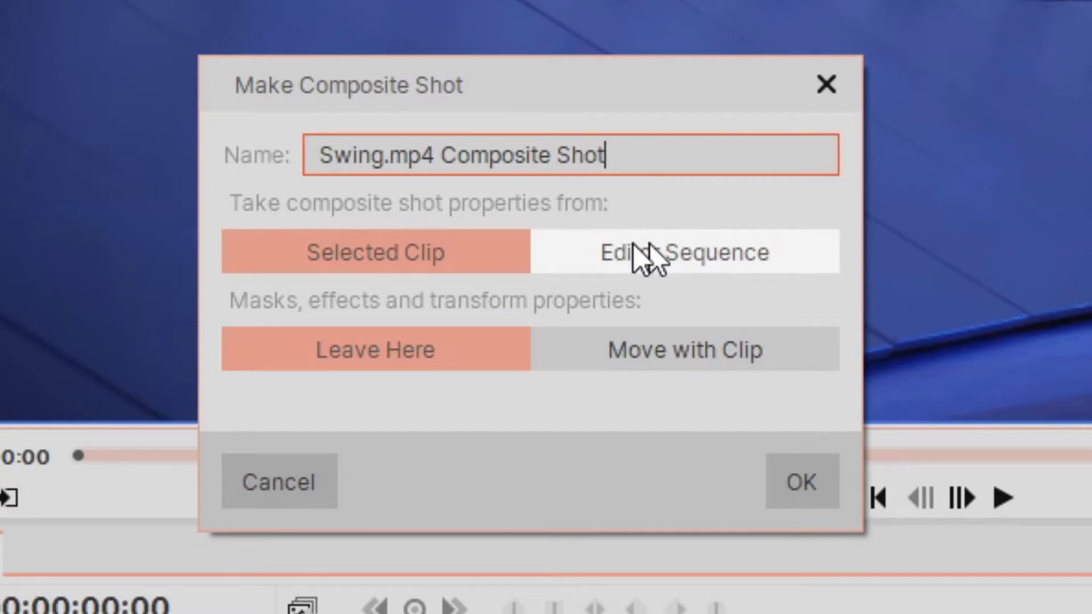
pyautogui.click(803, 489)
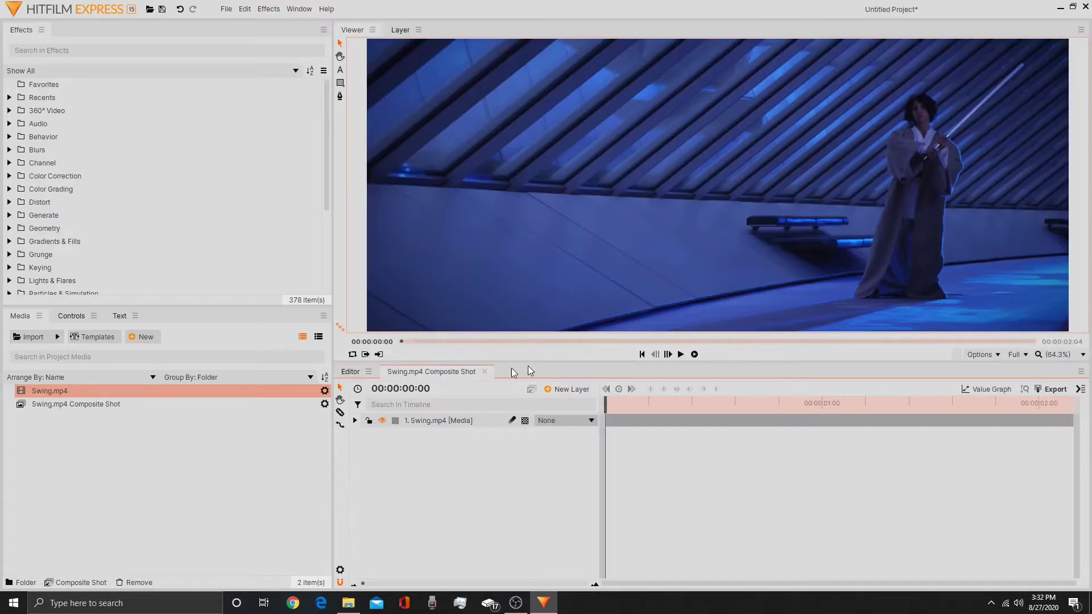
pyautogui.click(459, 421)
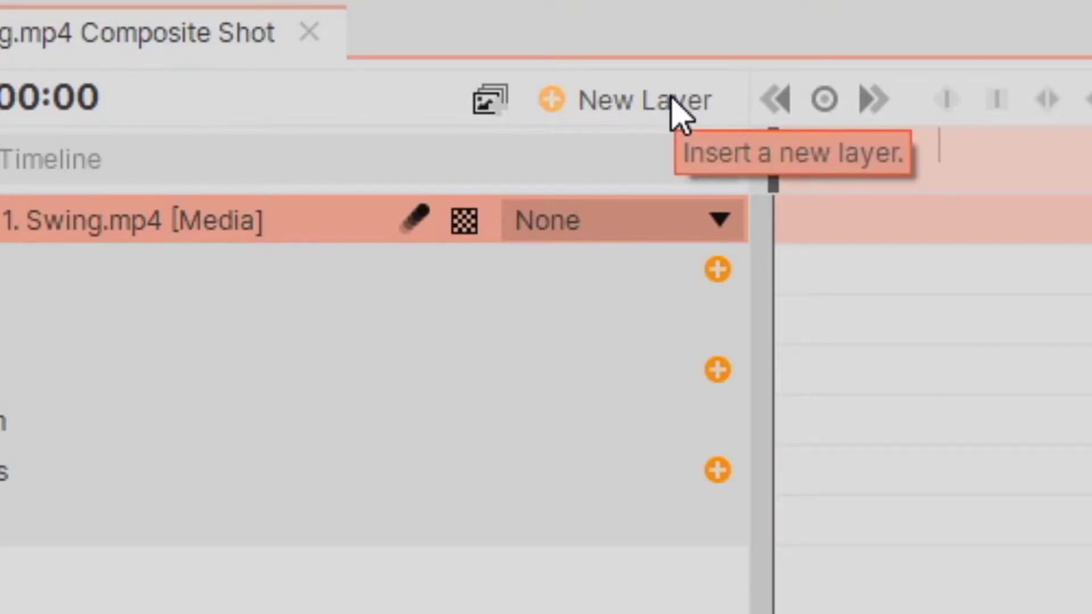
# Add a black plane layer named 'Blade', expanding it and collapsing Swing.mp4
pyautogui.click(675, 106)
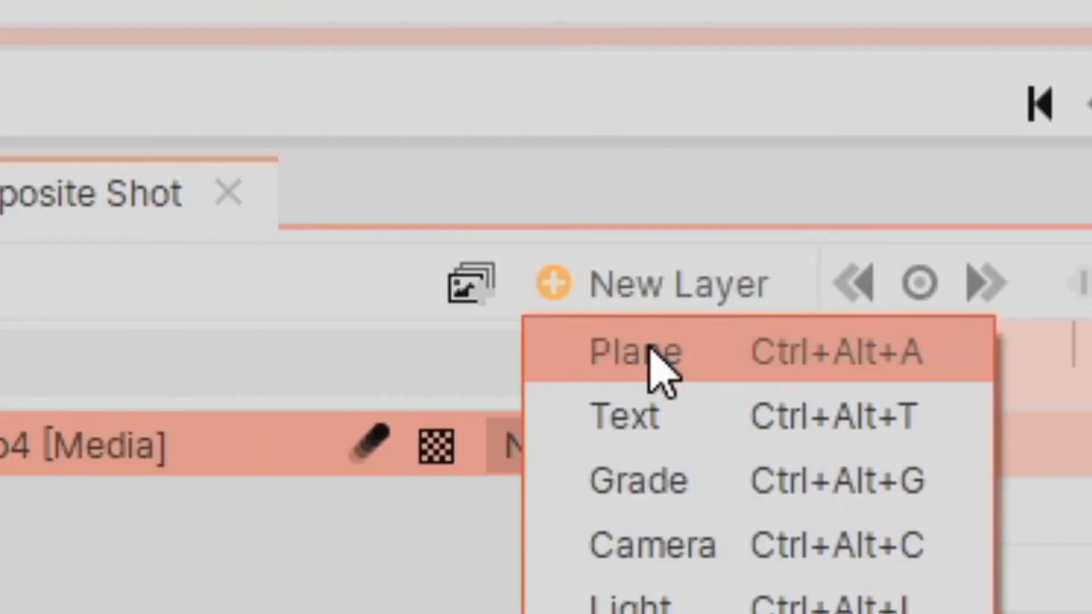
pyautogui.click(651, 349)
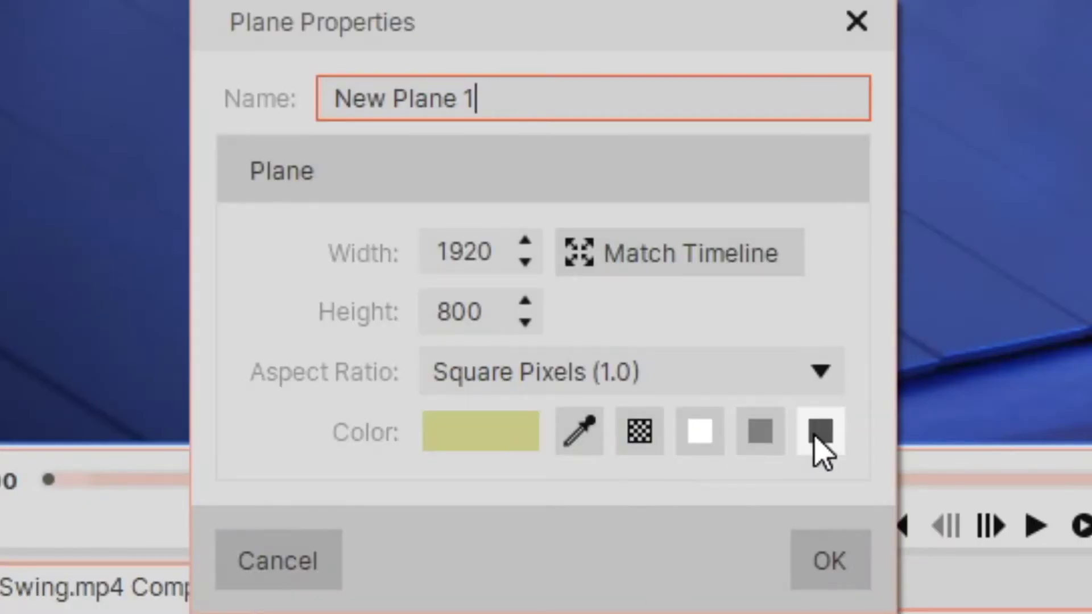
pyautogui.click(818, 435)
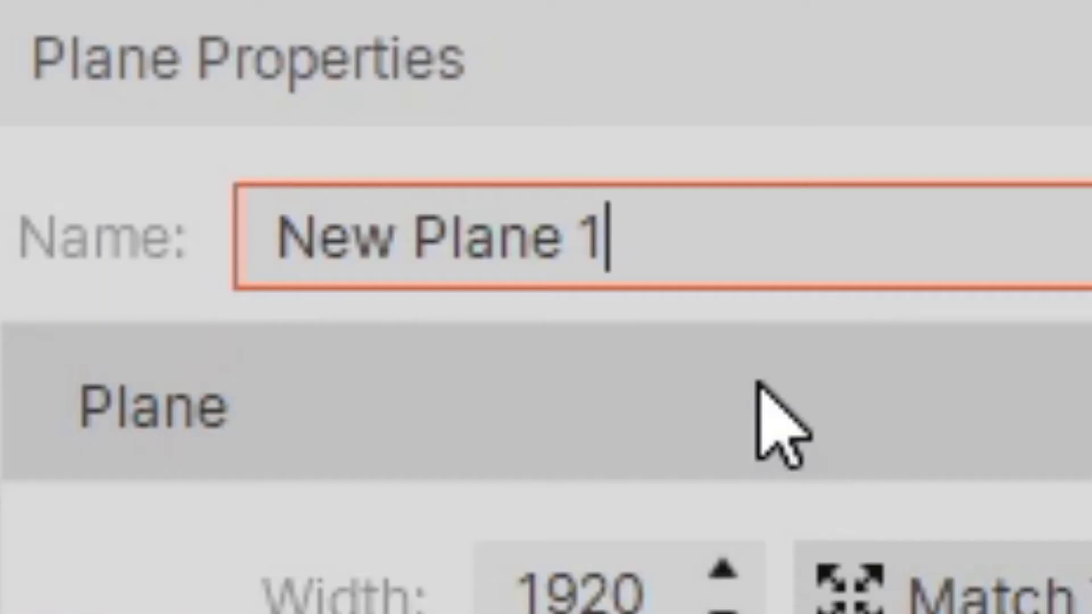
pyautogui.press('BackSpace')
pyautogui.press('BackSpace')
pyautogui.press('BackSpace')
pyautogui.press('BackSpace')
pyautogui.press('BackSpace')
pyautogui.press('BackSpace')
pyautogui.press('BackSpace')
pyautogui.press('BackSpace')
pyautogui.press('BackSpace')
pyautogui.press('BackSpace')
pyautogui.press('BackSpace')
pyautogui.write('B')
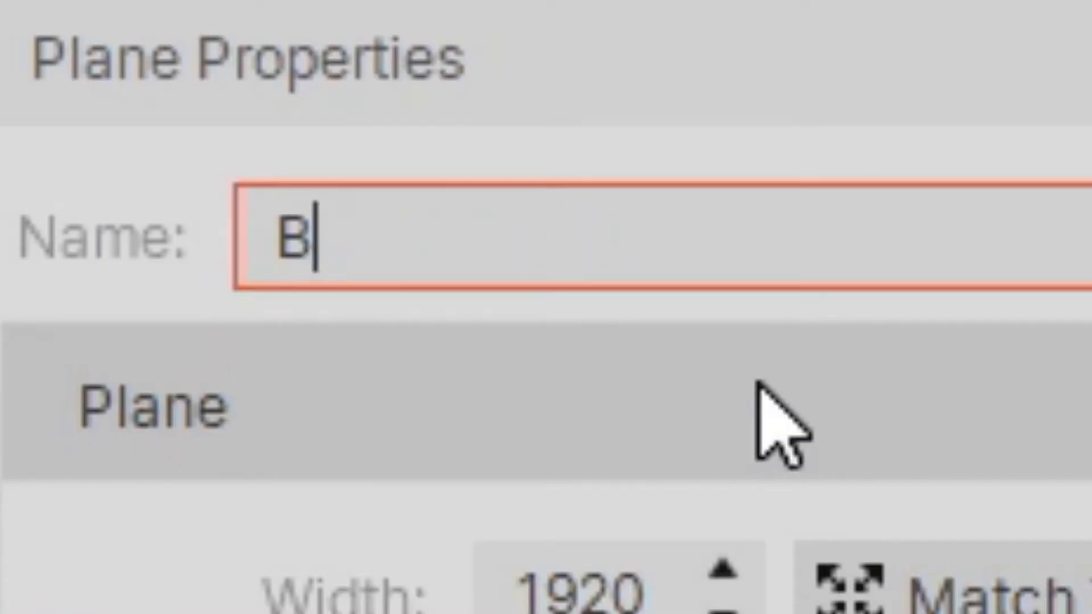
pyautogui.write('lade')
pyautogui.press('Return')
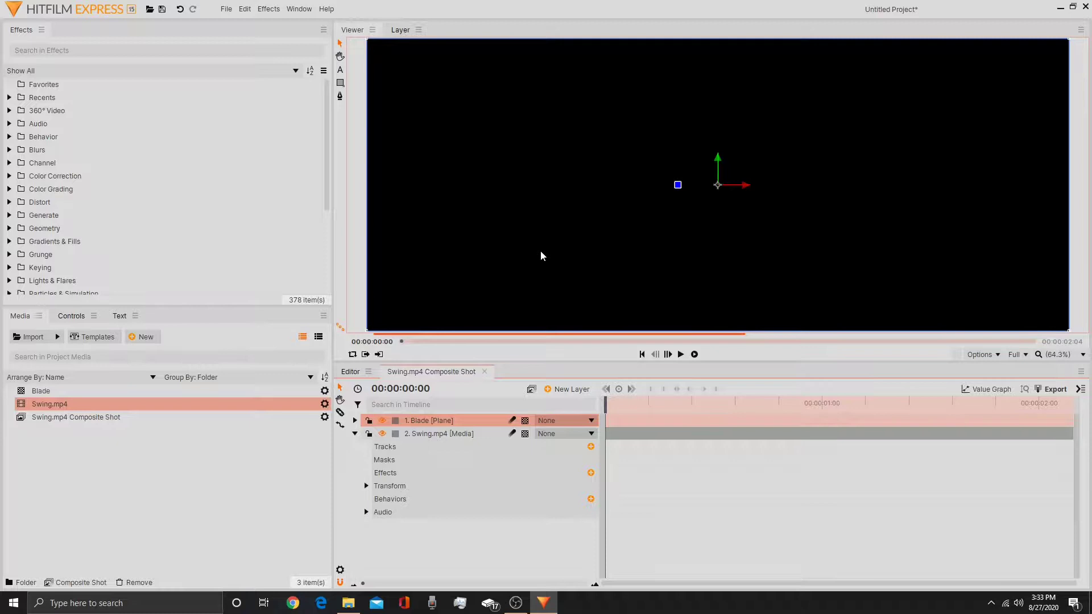
pyautogui.click(354, 421)
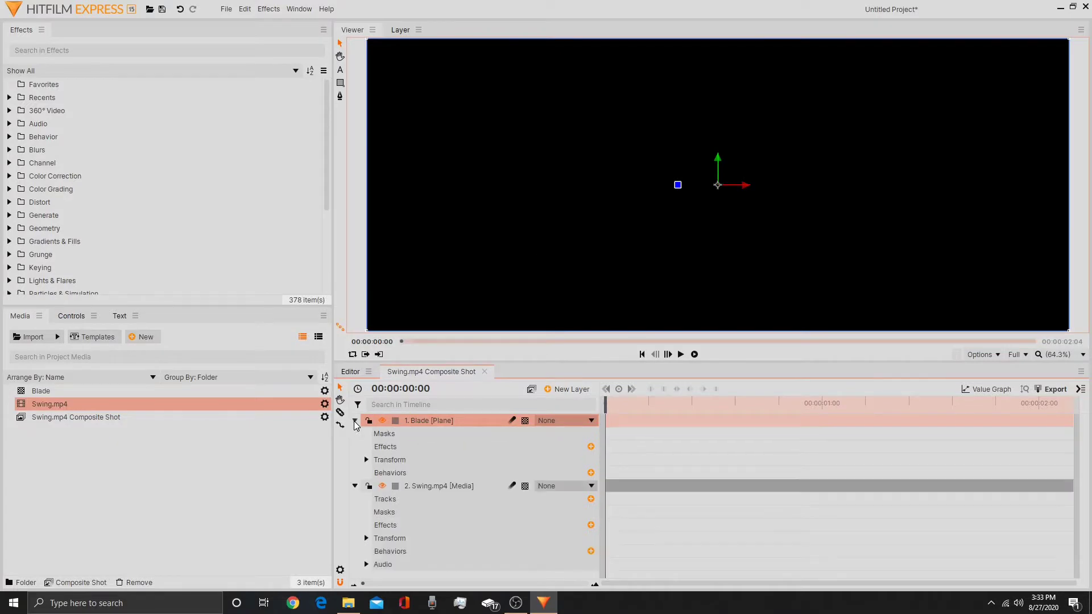
pyautogui.click(355, 487)
# Search effects for 'lightsword' and drop Lightsword (2-Point Auto) onto the Blade layer
pyautogui.click(99, 53)
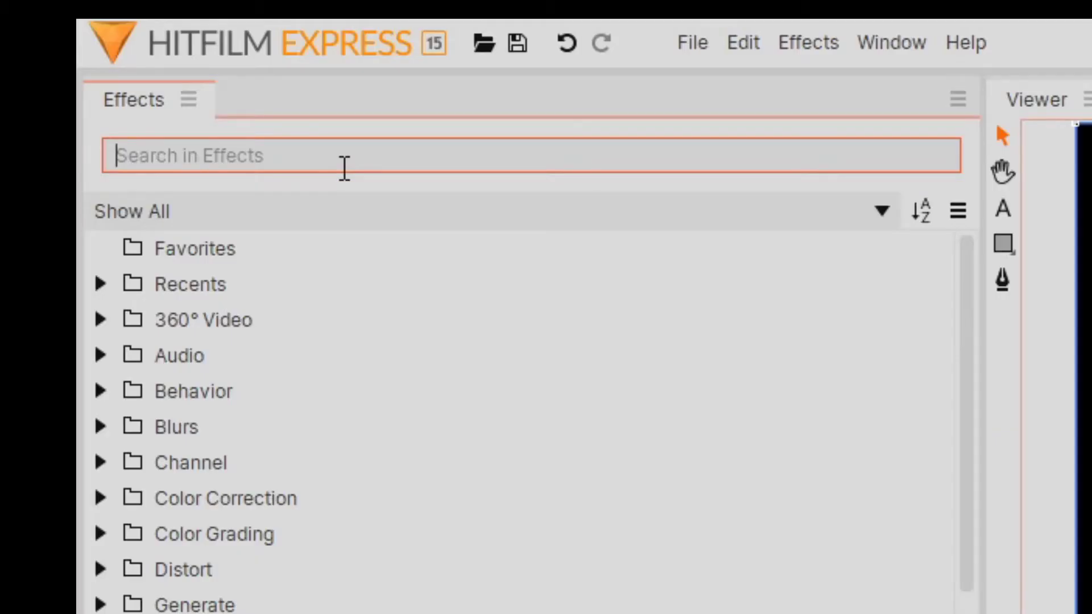
pyautogui.write('light')
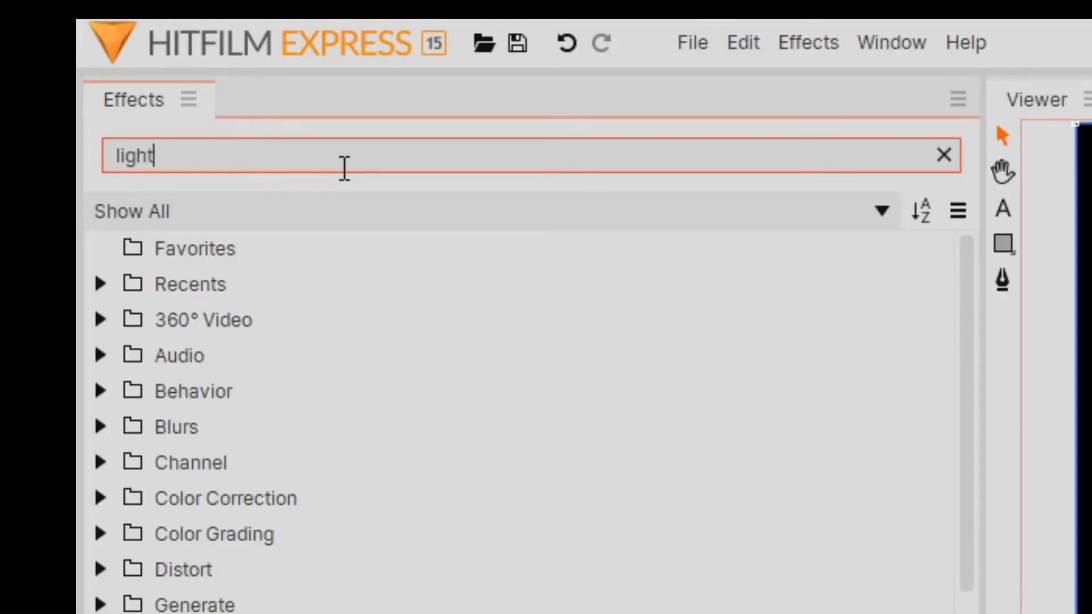
pyautogui.write(' sword')
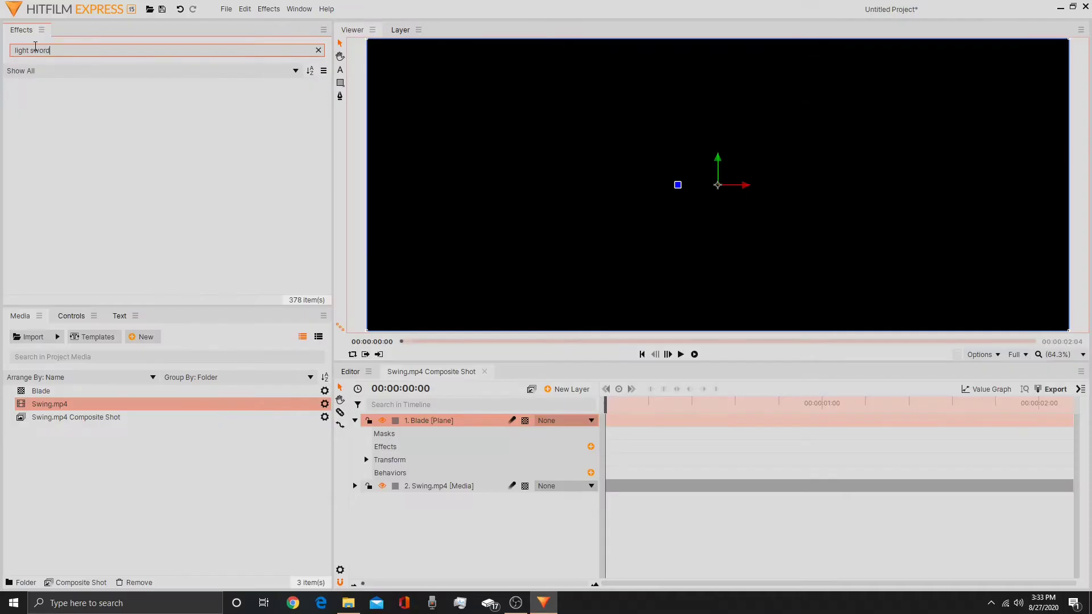
pyautogui.click(32, 50)
pyautogui.press('BackSpace')
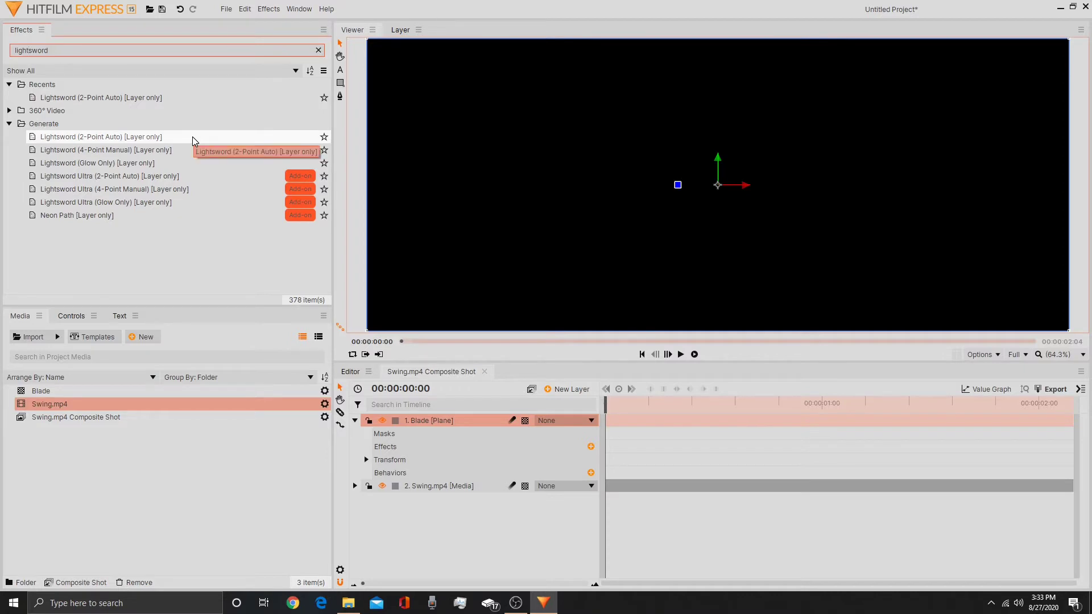
pyautogui.moveTo(193, 137); pyautogui.dragTo(475, 422)
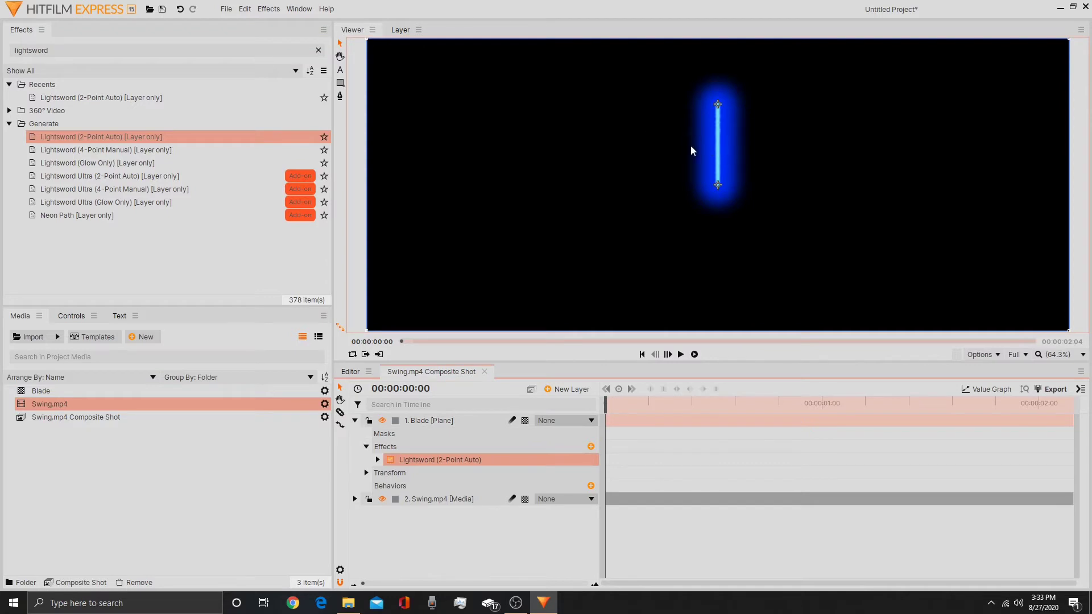
# Set the Blade layer's blend mode to Add in an enlarged Controls panel
pyautogui.click(76, 316)
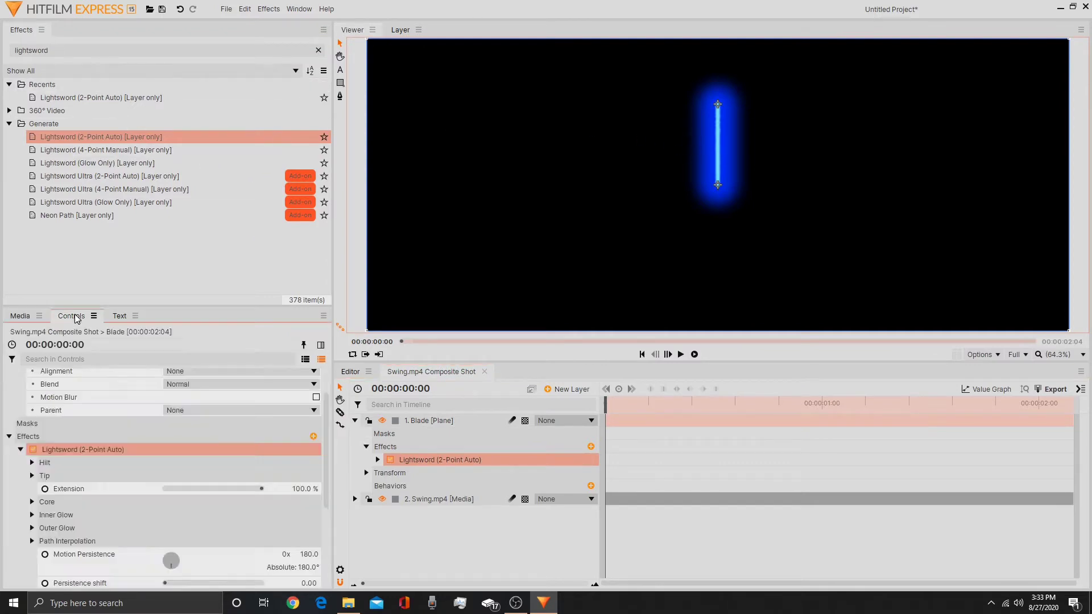
pyautogui.moveTo(75, 316); pyautogui.dragTo(80, 34)
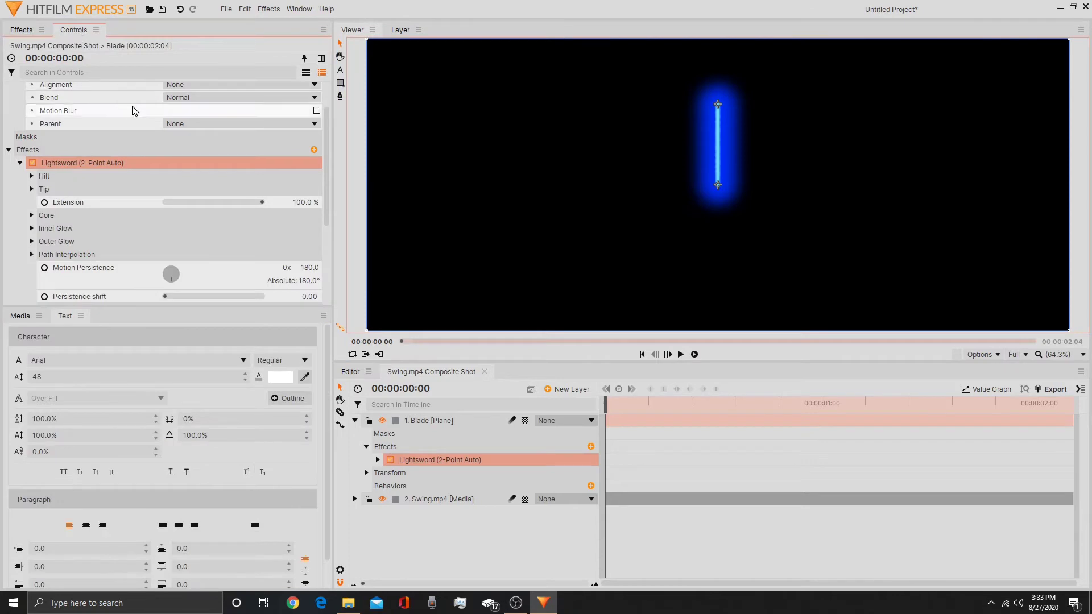
pyautogui.scroll(2, 257, 111)
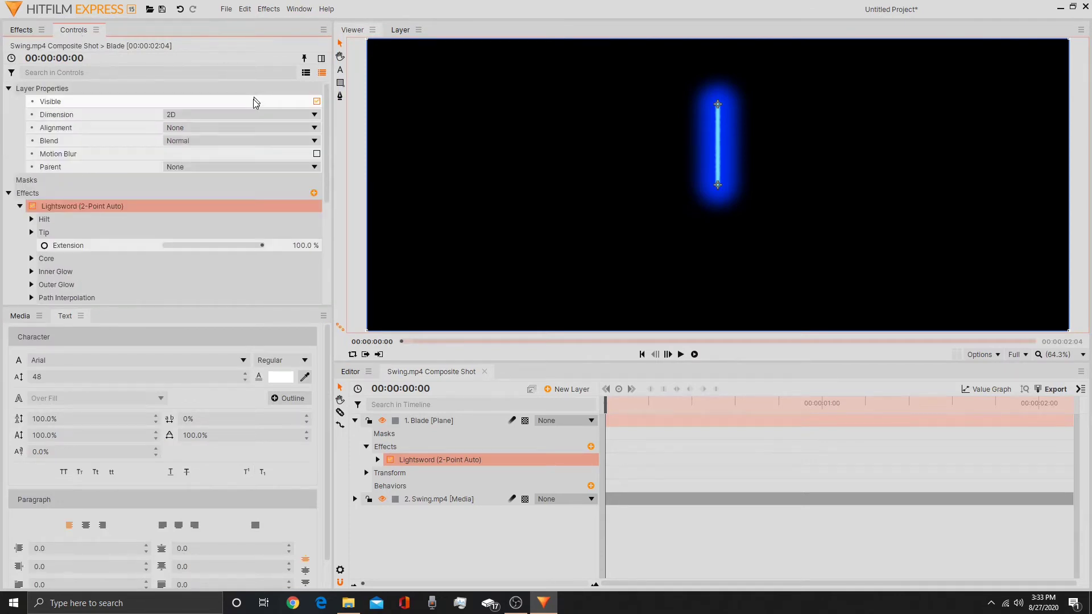
pyautogui.click(238, 140)
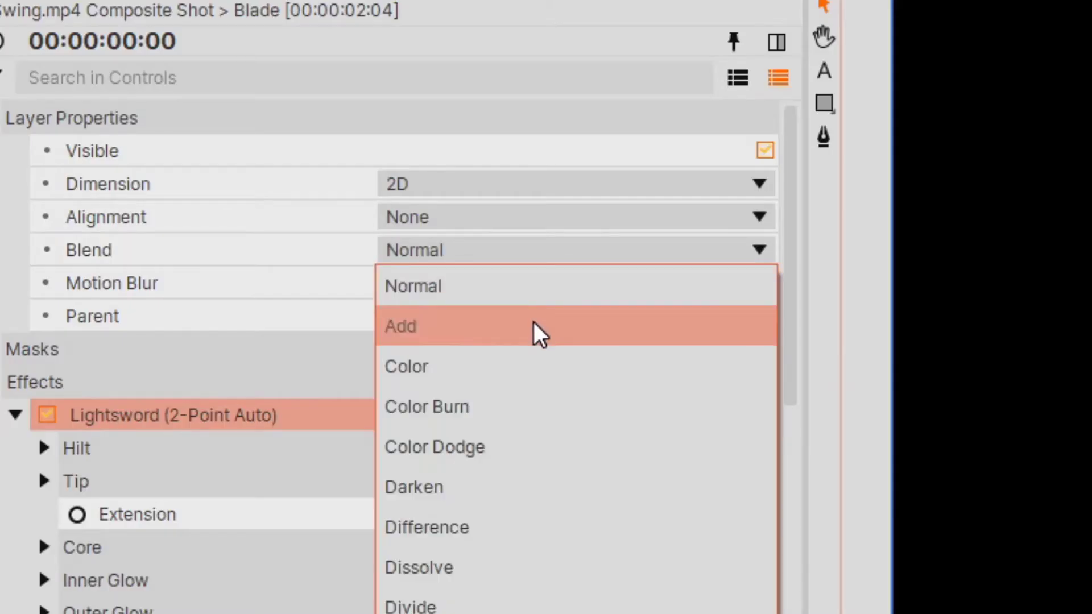
pyautogui.click(533, 322)
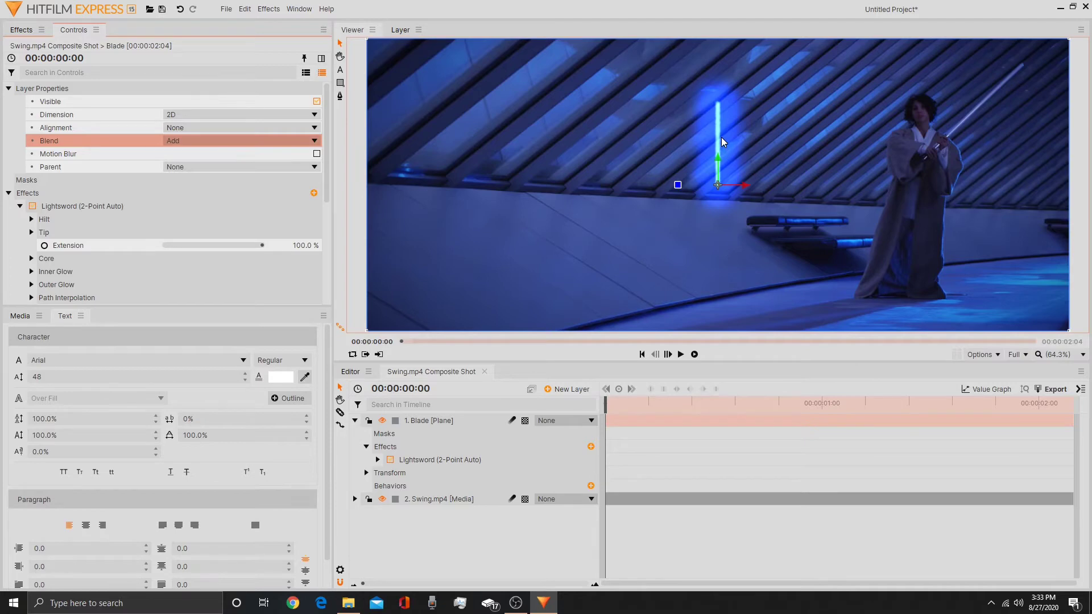
# Set the viewer zoom to Scale to Fit
pyautogui.scroll(10, 720, 139)
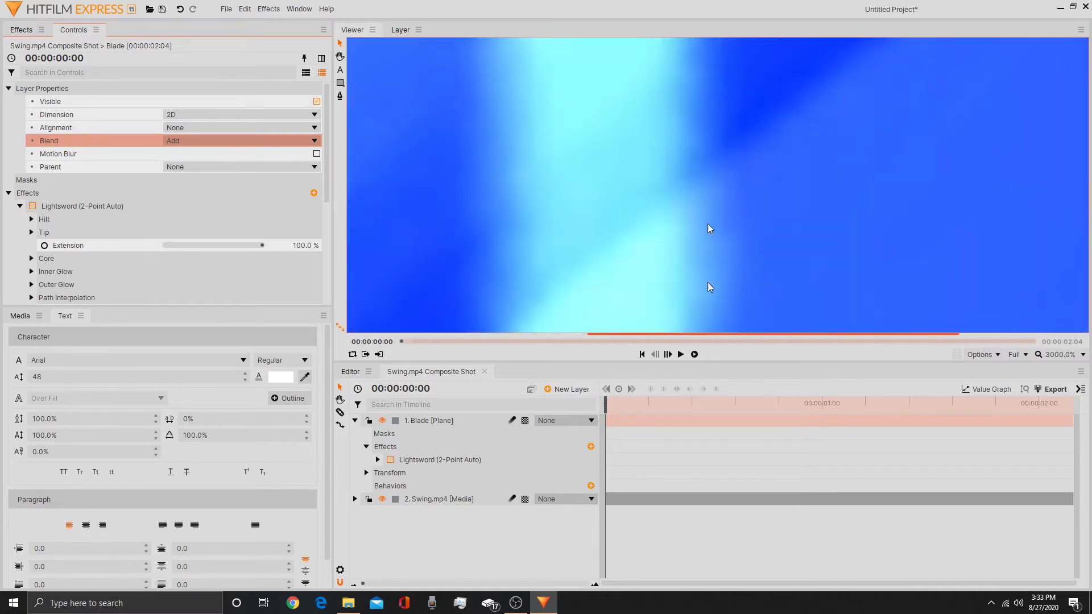
pyautogui.scroll(-10, 716, 139)
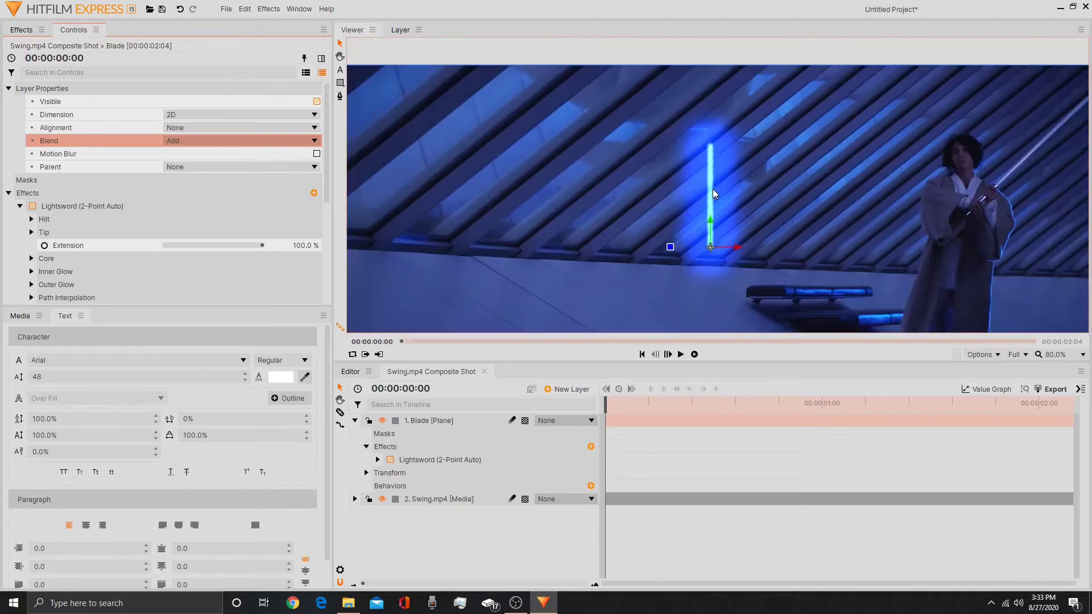
pyautogui.scroll(3, 726, 149)
pyautogui.scroll(-3, 760, 162)
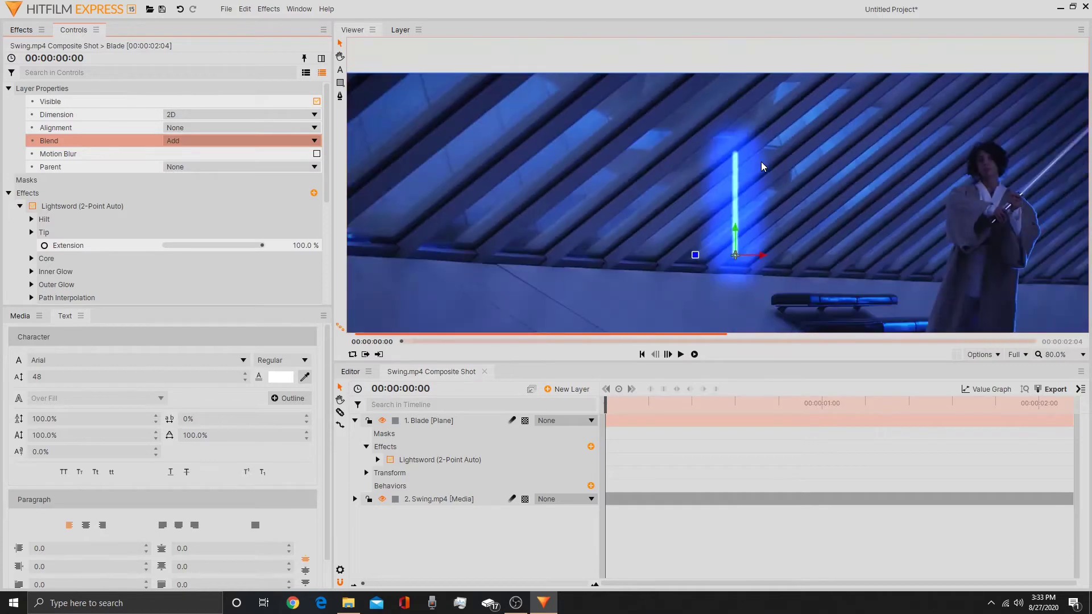
pyautogui.scroll(-4, 847, 205)
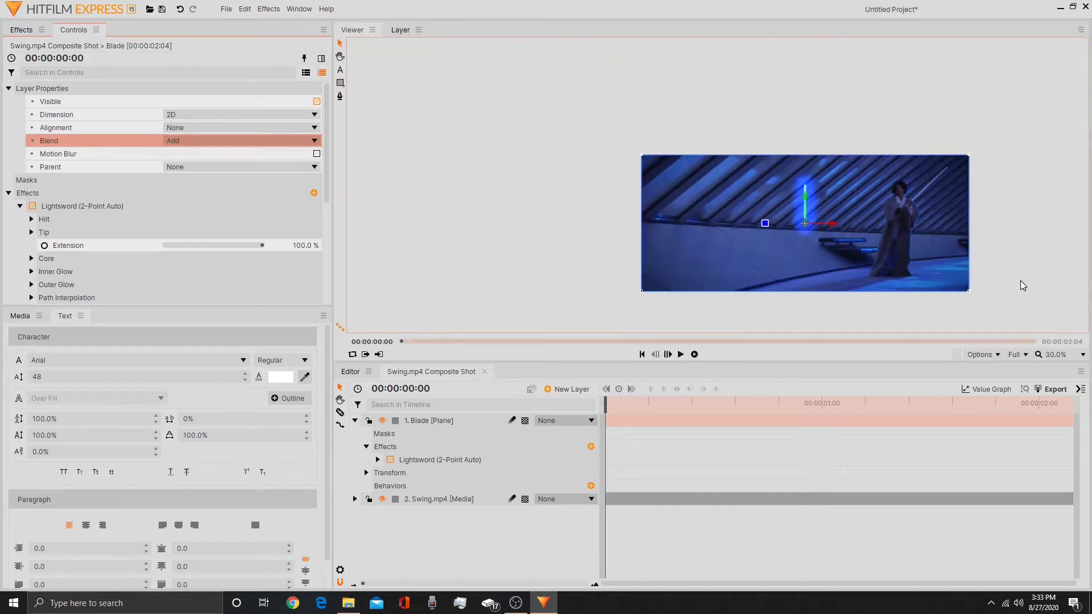
pyautogui.click(1049, 351)
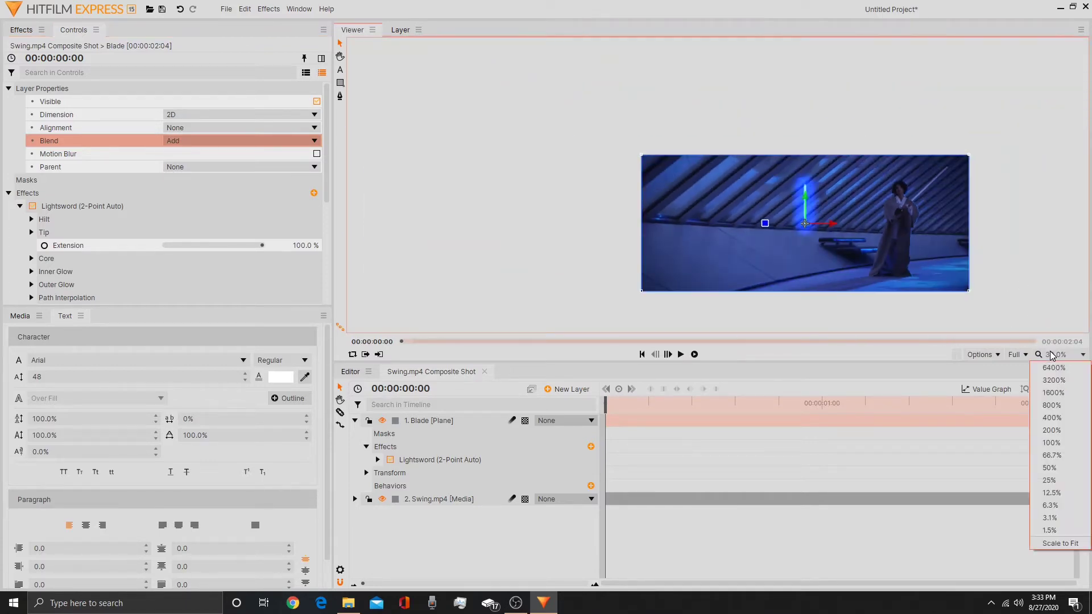
pyautogui.click(1064, 547)
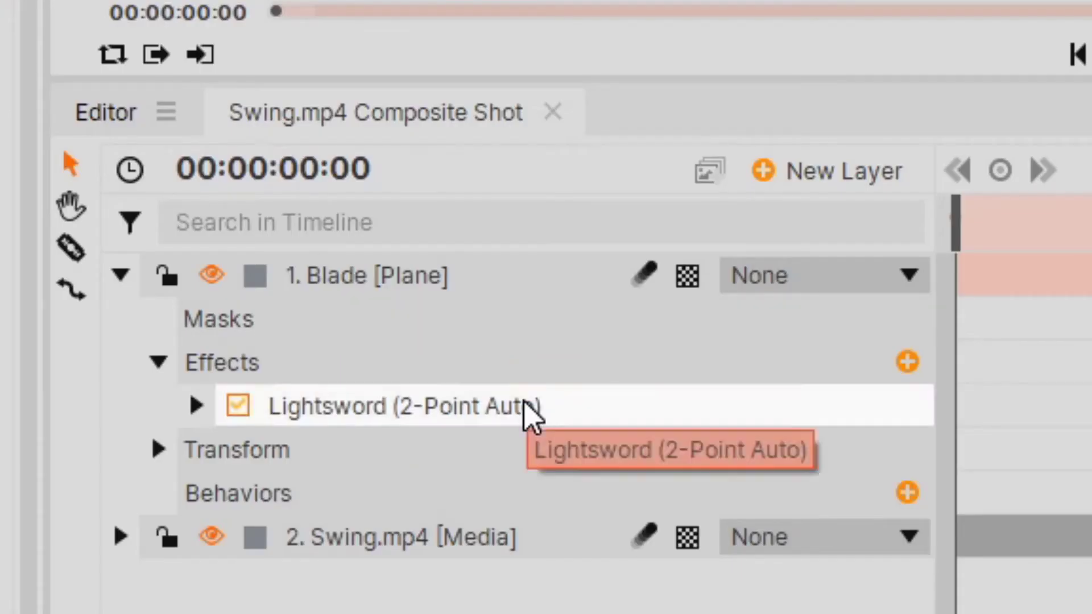
# Zoom in on the actor's hands and place the blade's start point on the hilt
pyautogui.click(476, 461)
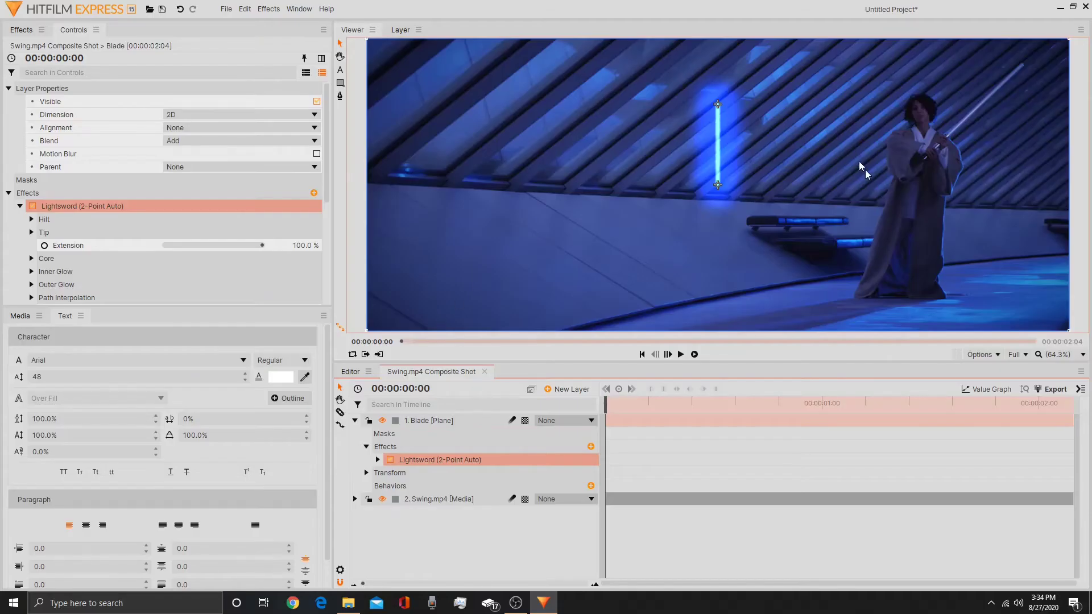
pyautogui.click(868, 152)
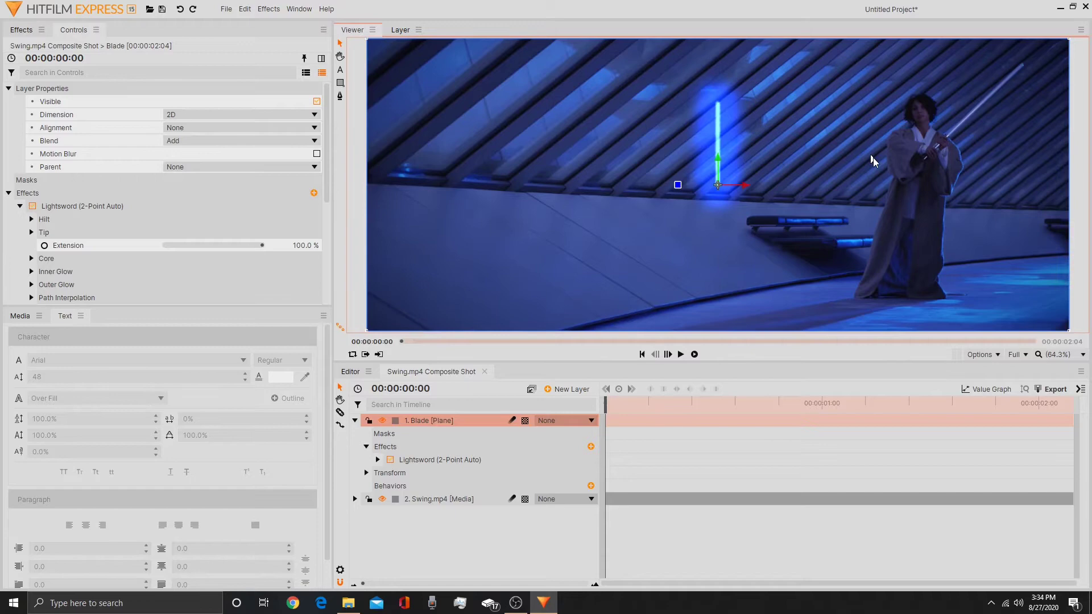
pyautogui.moveTo(872, 158); pyautogui.dragTo(658, 185)
pyautogui.scroll(2, 663, 193)
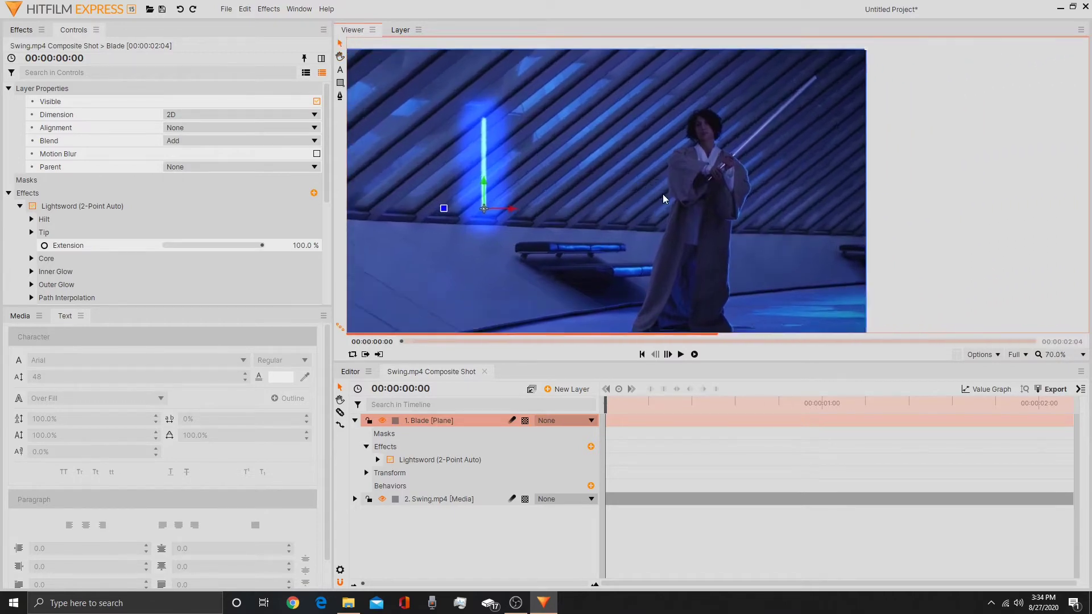
pyautogui.moveTo(724, 176); pyautogui.dragTo(745, 219)
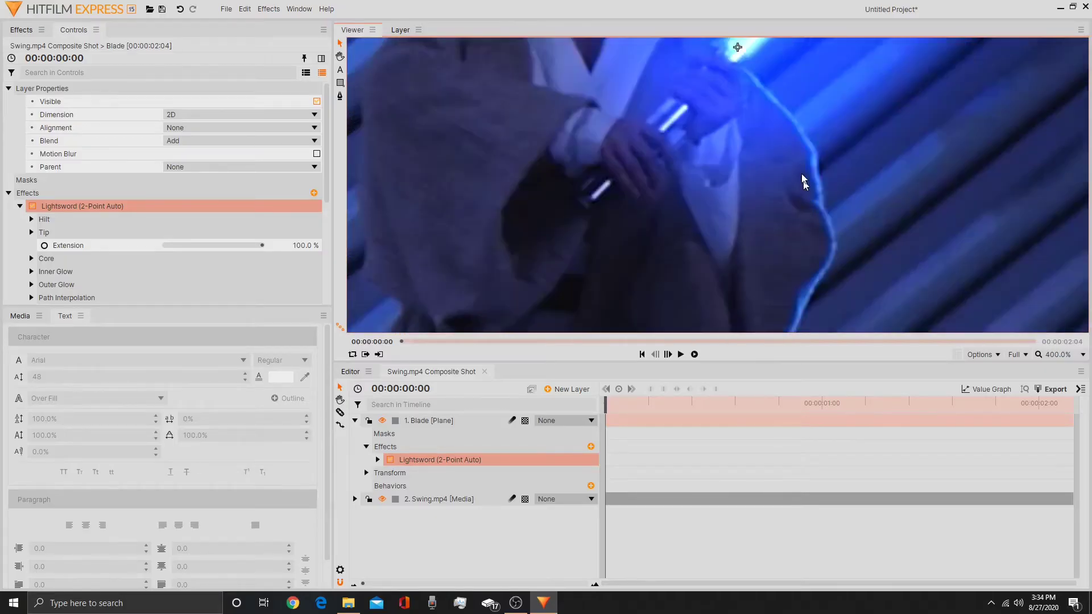
pyautogui.scroll(3, 803, 181)
pyautogui.moveTo(686, 194)
pyautogui.mouseDown()
pyautogui.moveTo(738, 199)
pyautogui.moveTo(692, 194)
pyautogui.mouseUp()
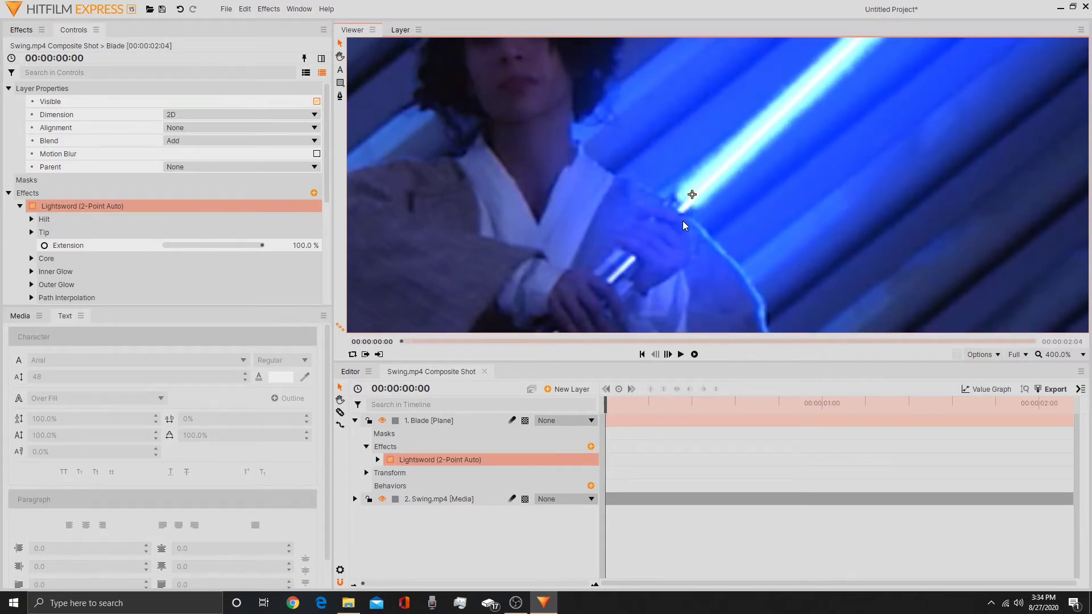
# Return the viewer to Scale to Fit and frame the actor and blade
pyautogui.click(1054, 353)
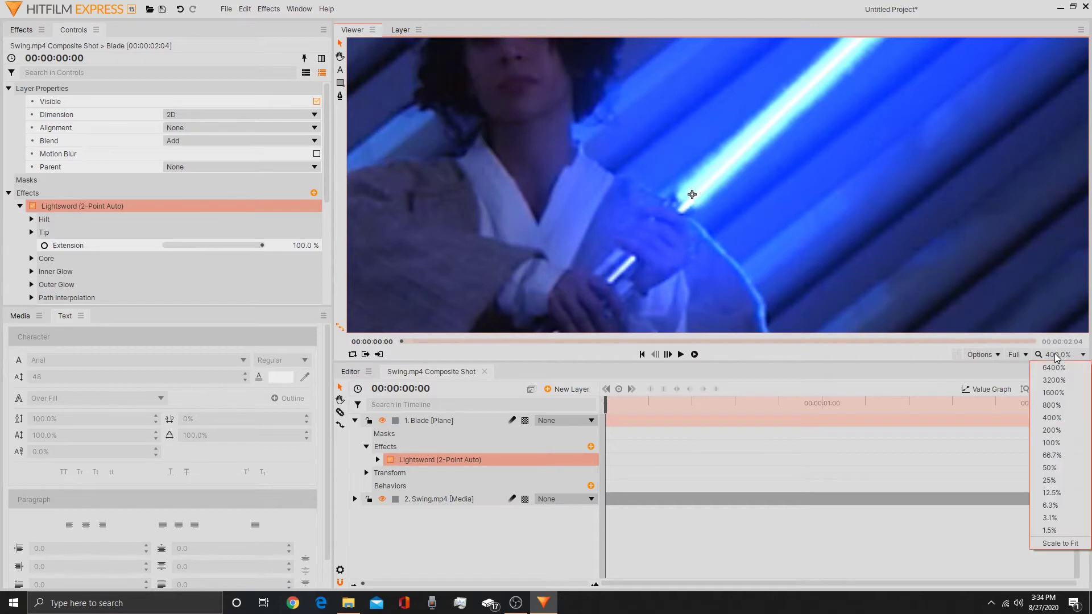
pyautogui.click(1060, 544)
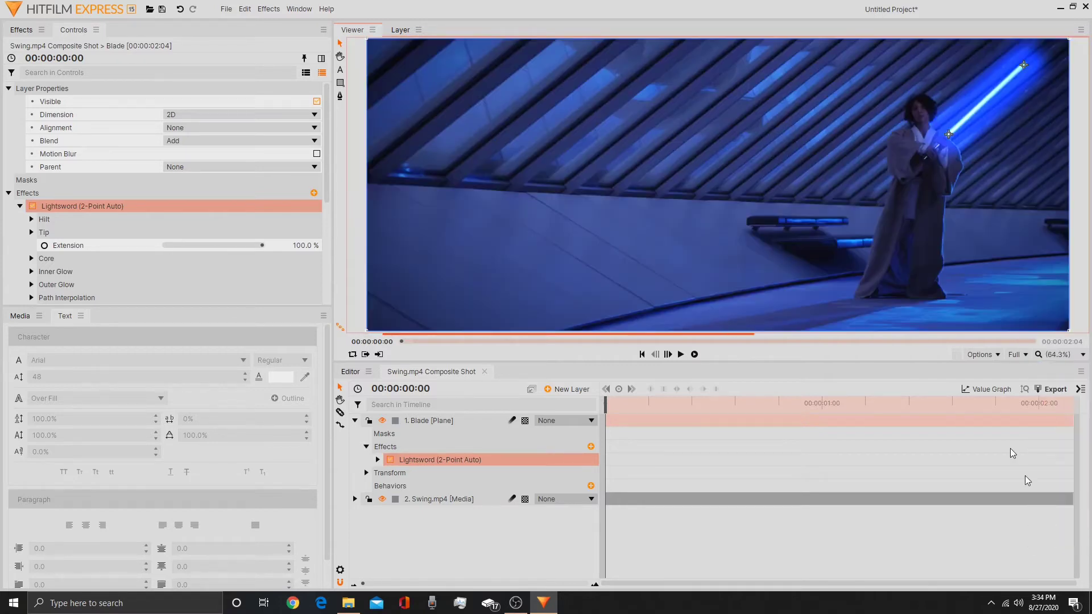
pyautogui.scroll(2, 962, 135)
pyautogui.moveTo(962, 134); pyautogui.dragTo(796, 217)
pyautogui.scroll(3, 800, 237)
pyautogui.scroll(-3, 801, 237)
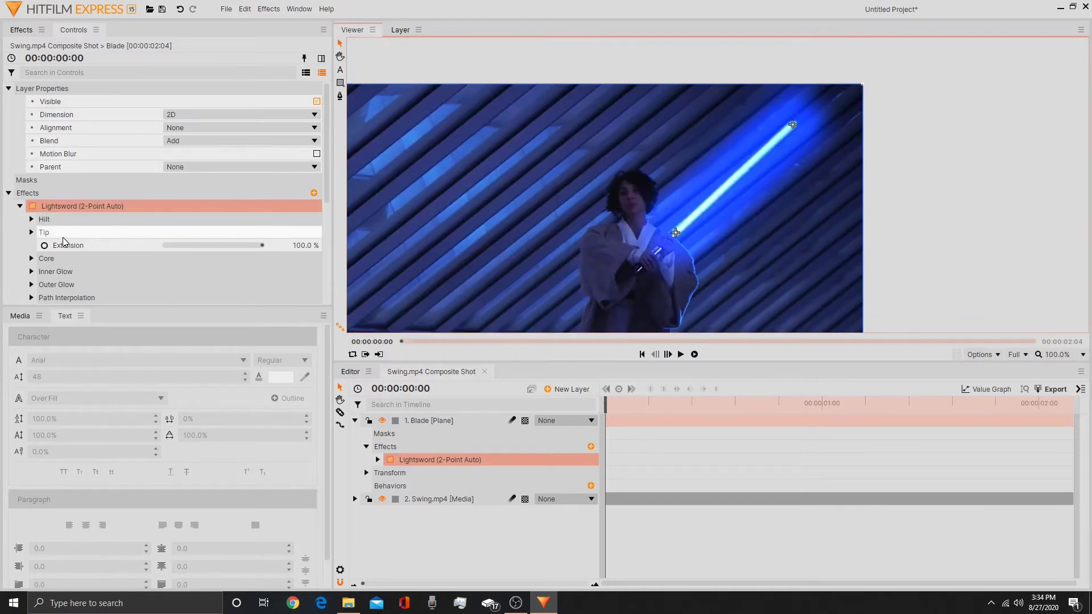
# Set the Lightsword core colour to near-white cyan (218, 250, 250)
pyautogui.click(46, 258)
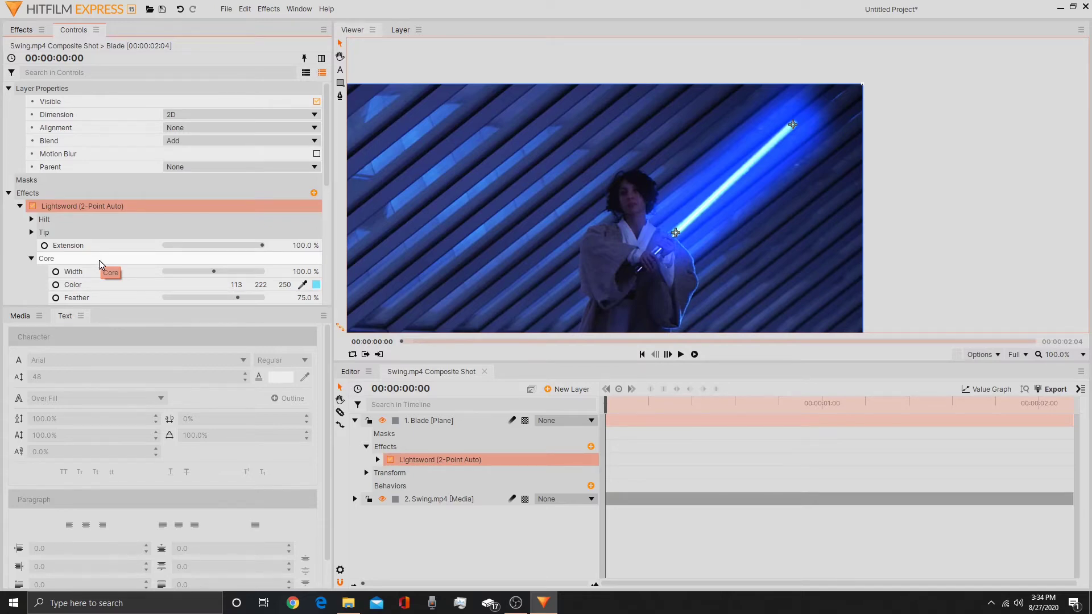
pyautogui.scroll(-1, 99, 260)
pyautogui.click(315, 243)
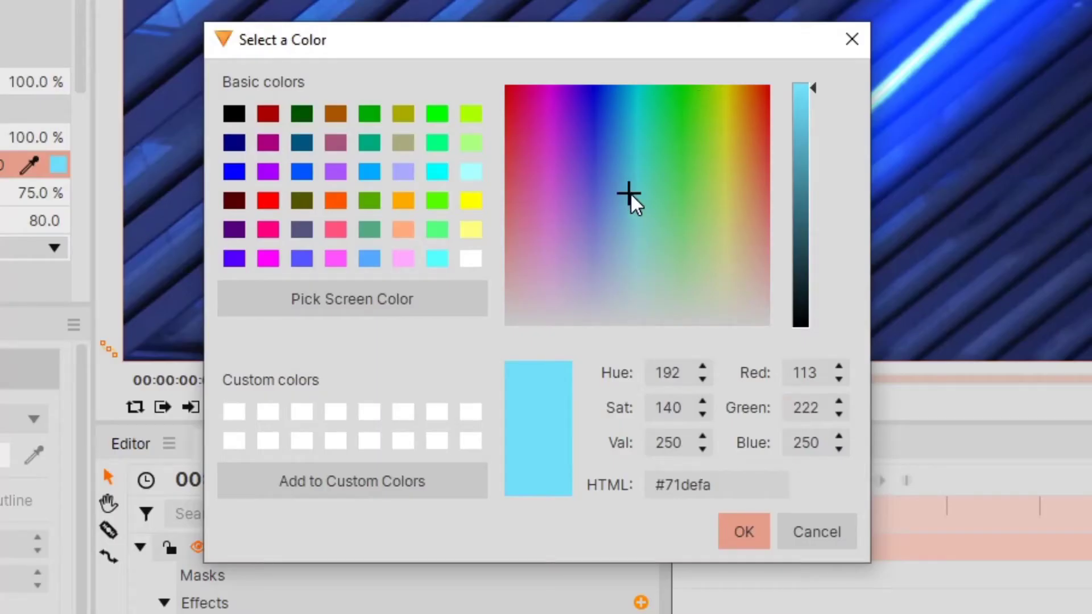
pyautogui.moveTo(630, 193); pyautogui.dragTo(638, 295)
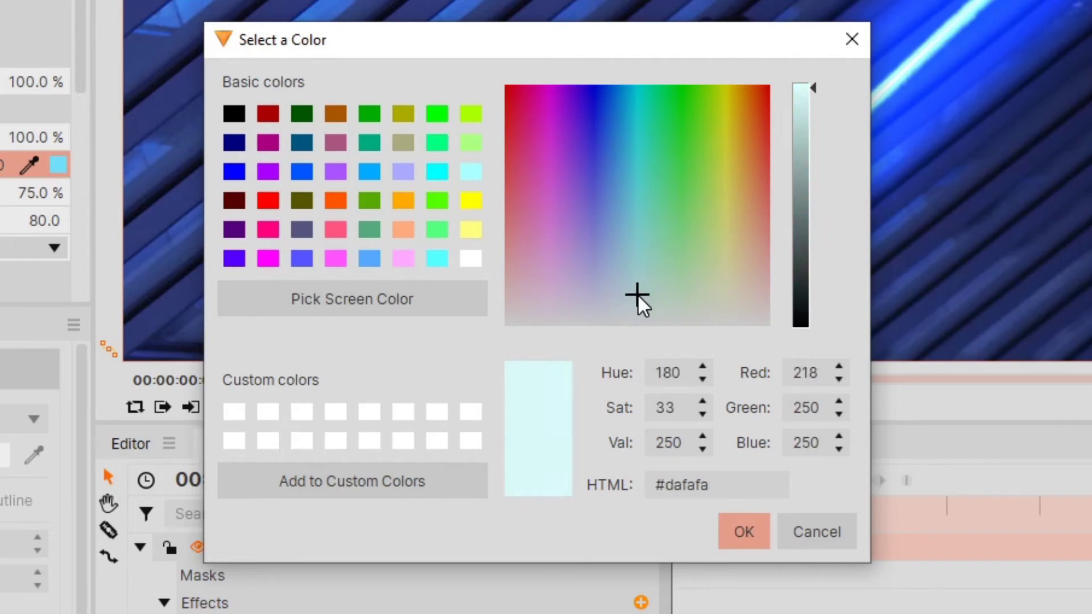
pyautogui.click(758, 535)
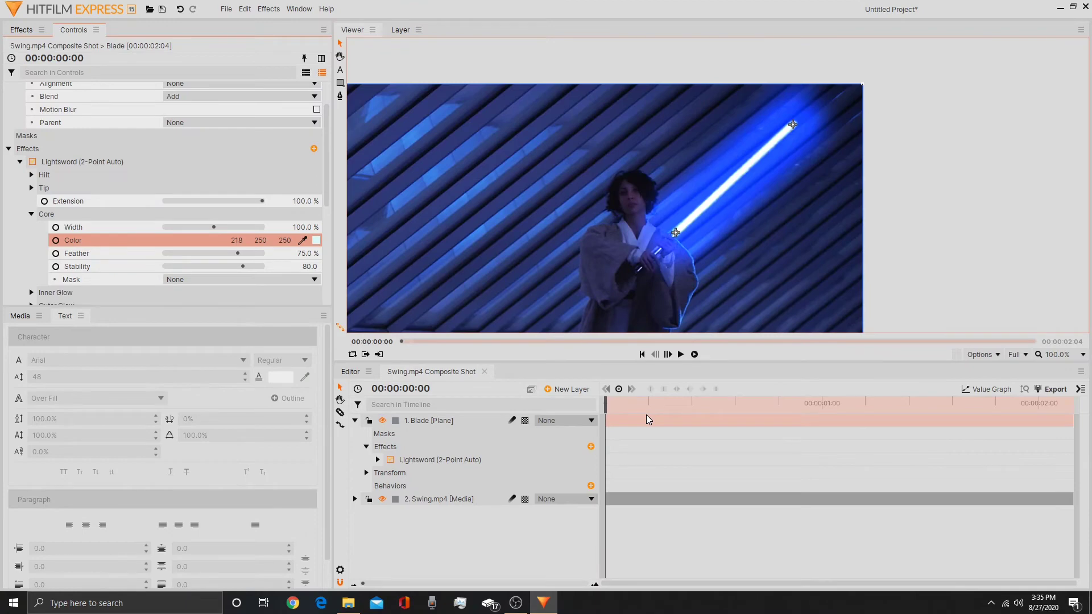
# Raise the core feather to 100% and set the core Stability to 80
pyautogui.moveTo(238, 254); pyautogui.dragTo(280, 261)
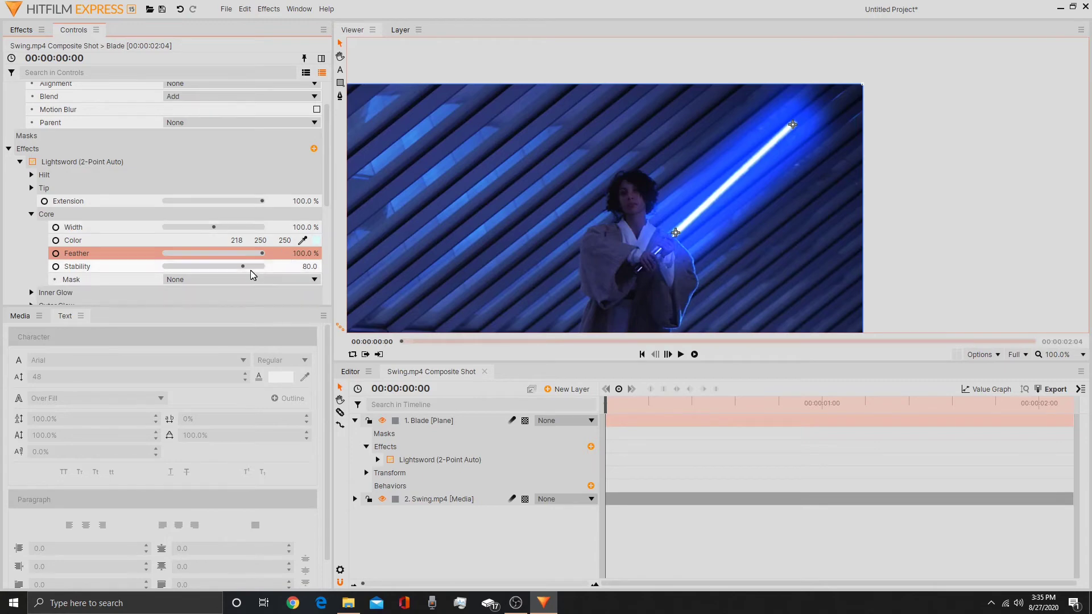
pyautogui.moveTo(243, 266); pyautogui.dragTo(297, 266)
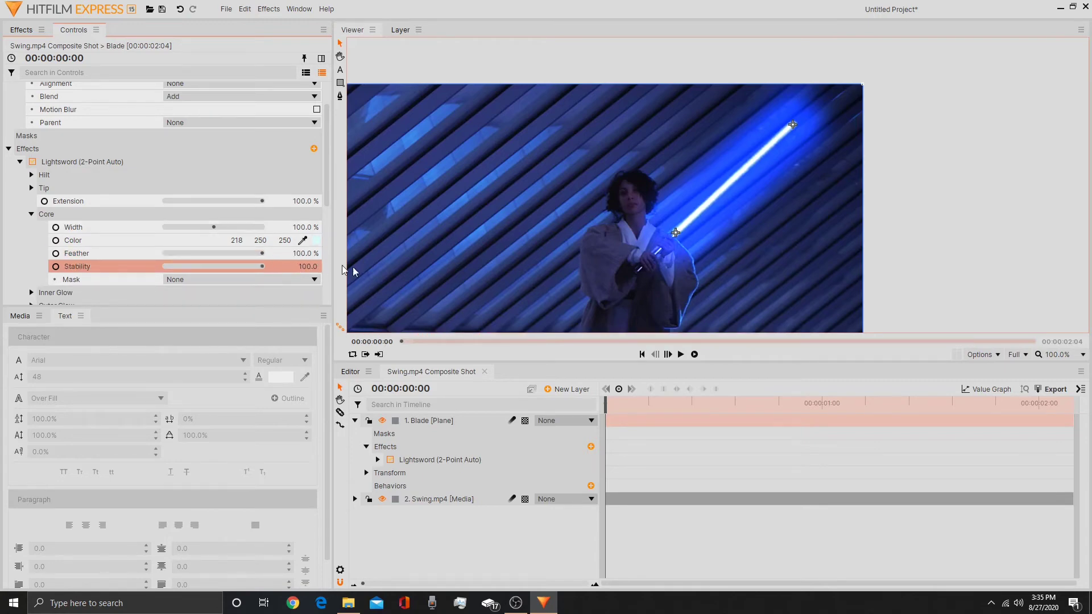
pyautogui.scroll(3, 759, 163)
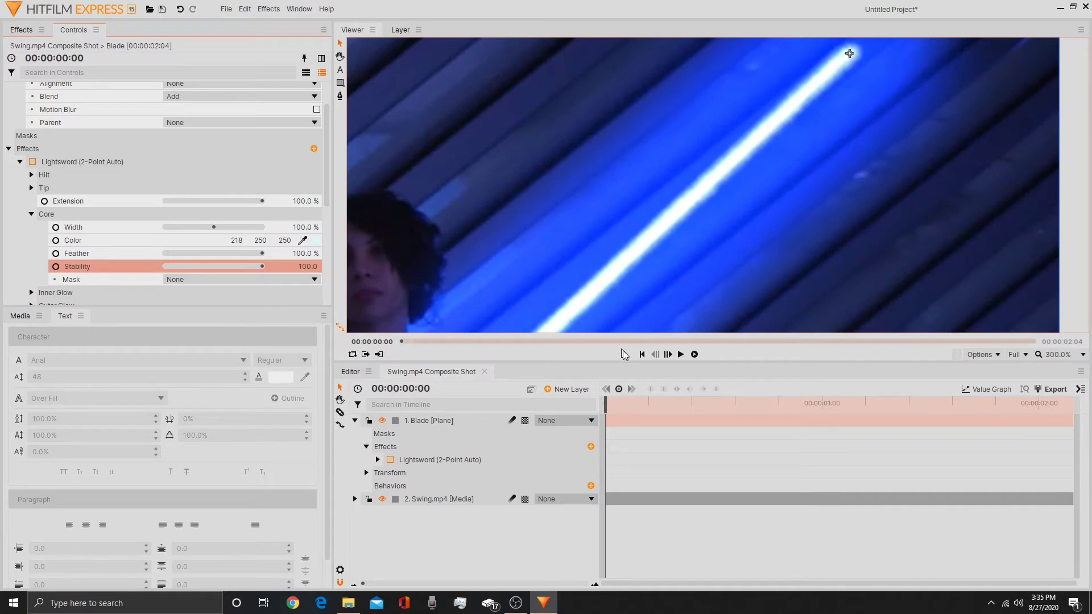
pyautogui.scroll(-3, 690, 244)
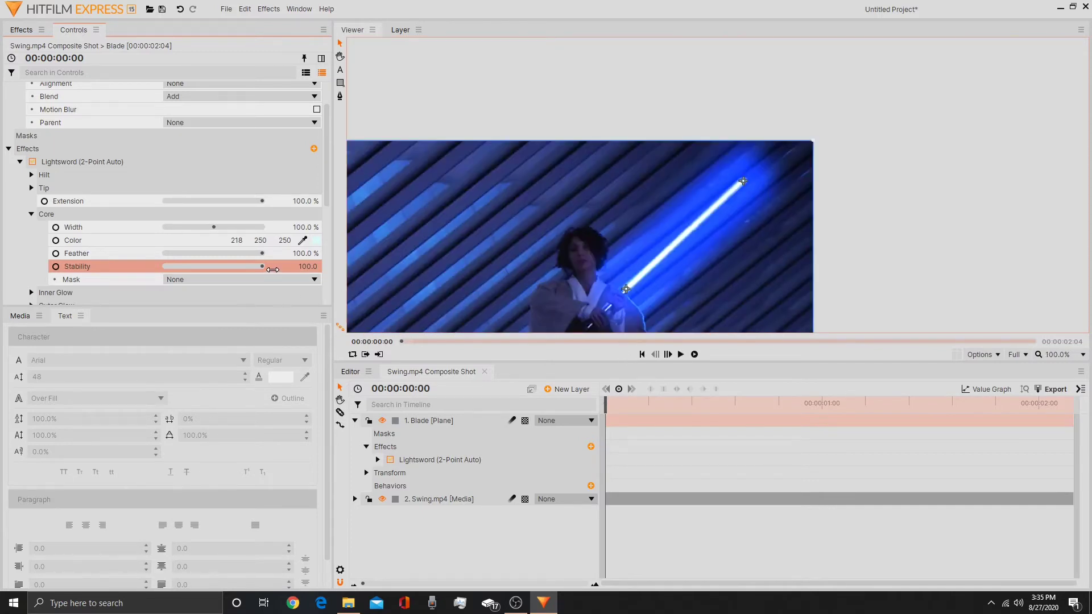
pyautogui.scroll(3, 742, 292)
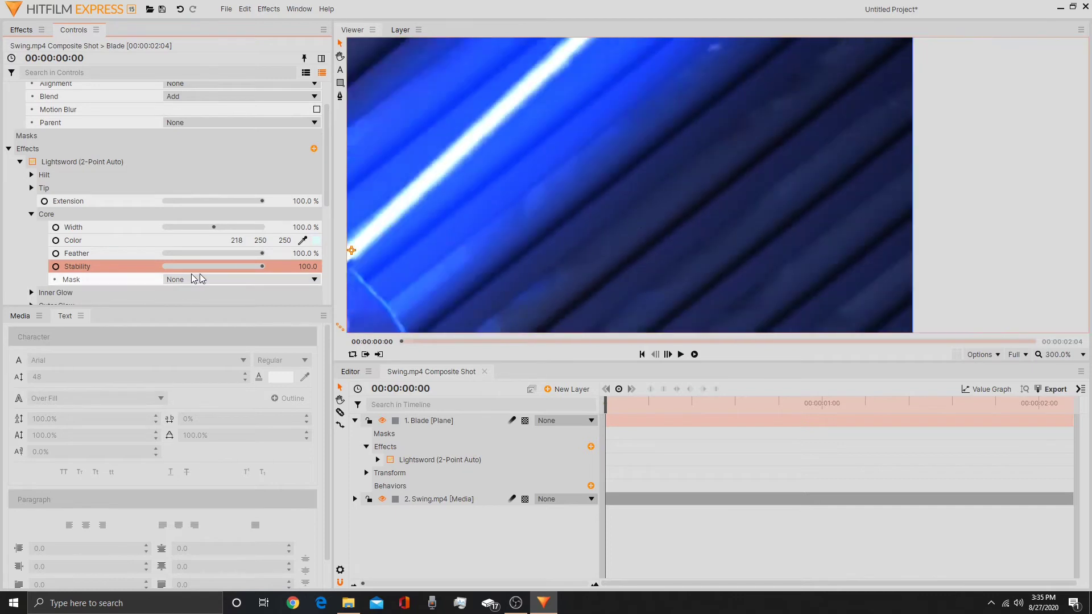
pyautogui.moveTo(262, 266)
pyautogui.mouseDown()
pyautogui.moveTo(168, 260)
pyautogui.moveTo(136, 277)
pyautogui.moveTo(190, 257)
pyautogui.moveTo(244, 263)
pyautogui.mouseUp()
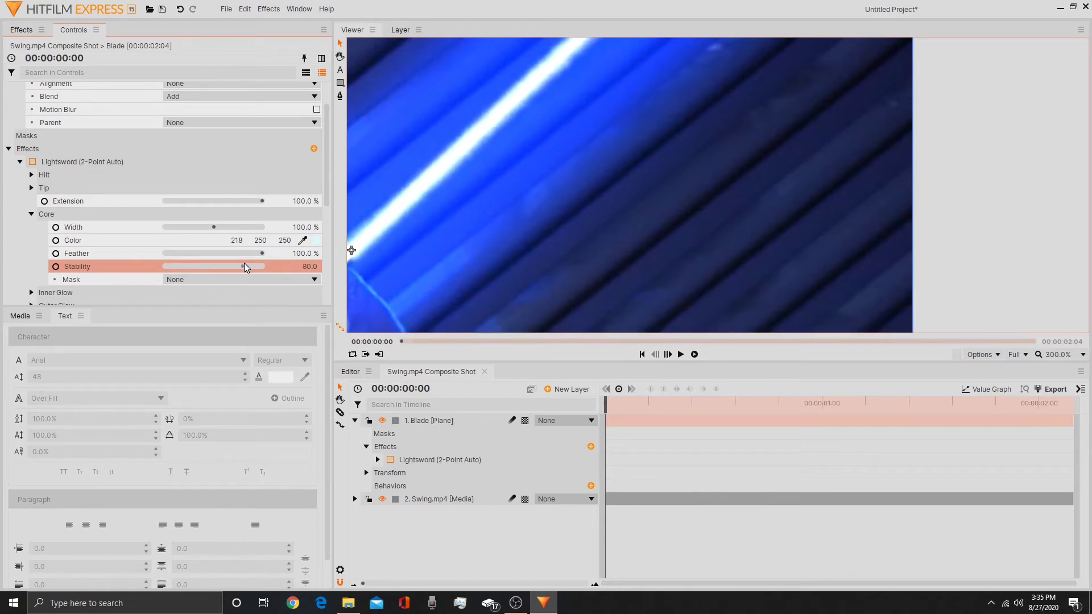
pyautogui.scroll(-5, 598, 197)
pyautogui.scroll(1, 598, 197)
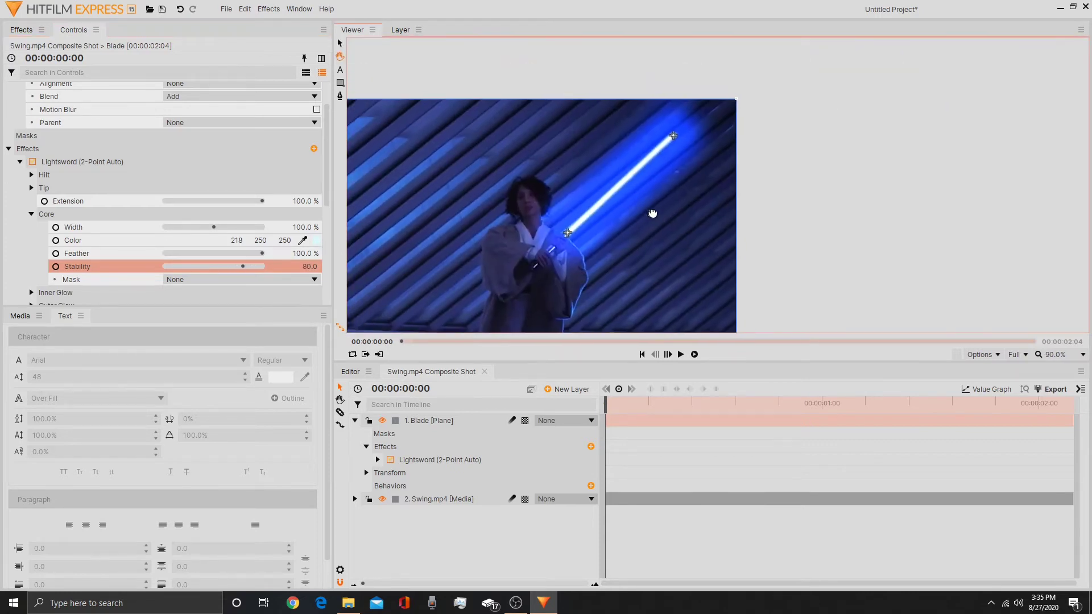
pyautogui.moveTo(687, 214); pyautogui.dragTo(699, 214)
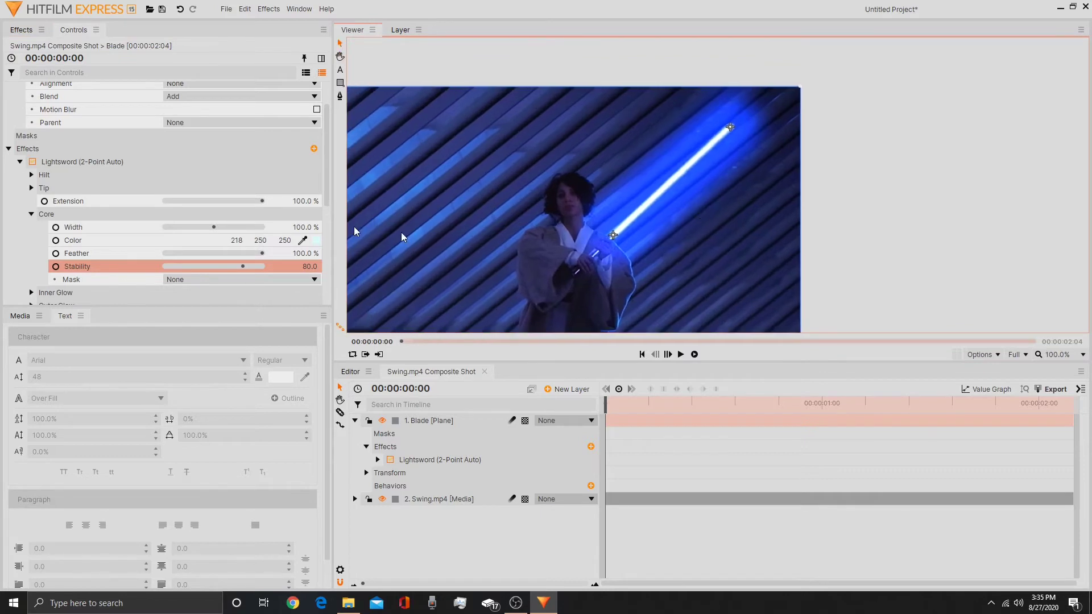
# Set the inner glow Width to 45 px and Alpha to 0.30
pyautogui.scroll(-1, 35, 228)
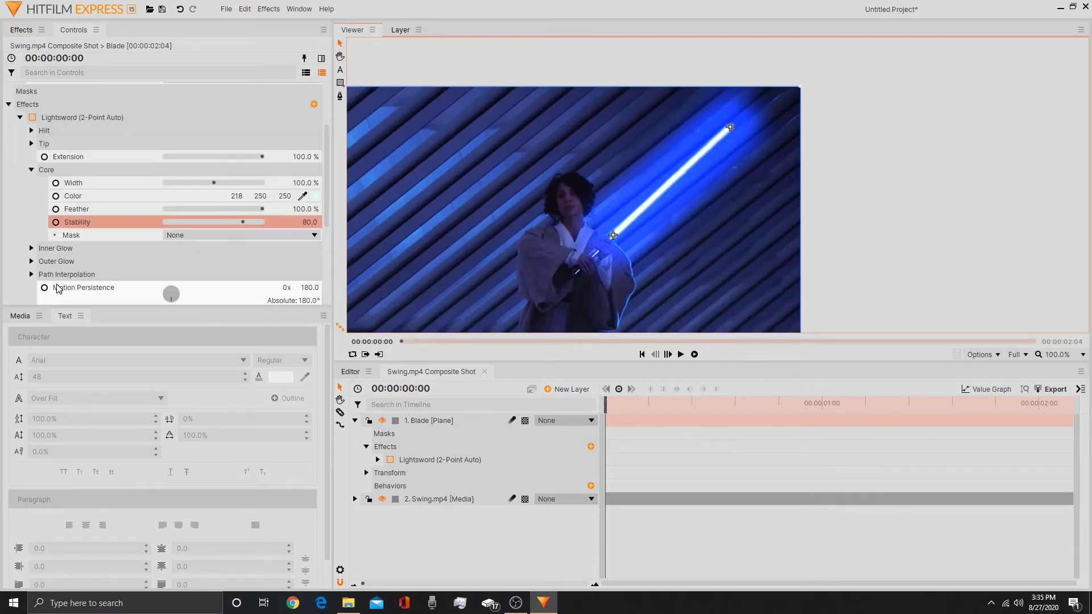
pyautogui.click(32, 249)
pyautogui.scroll(-1, 155, 275)
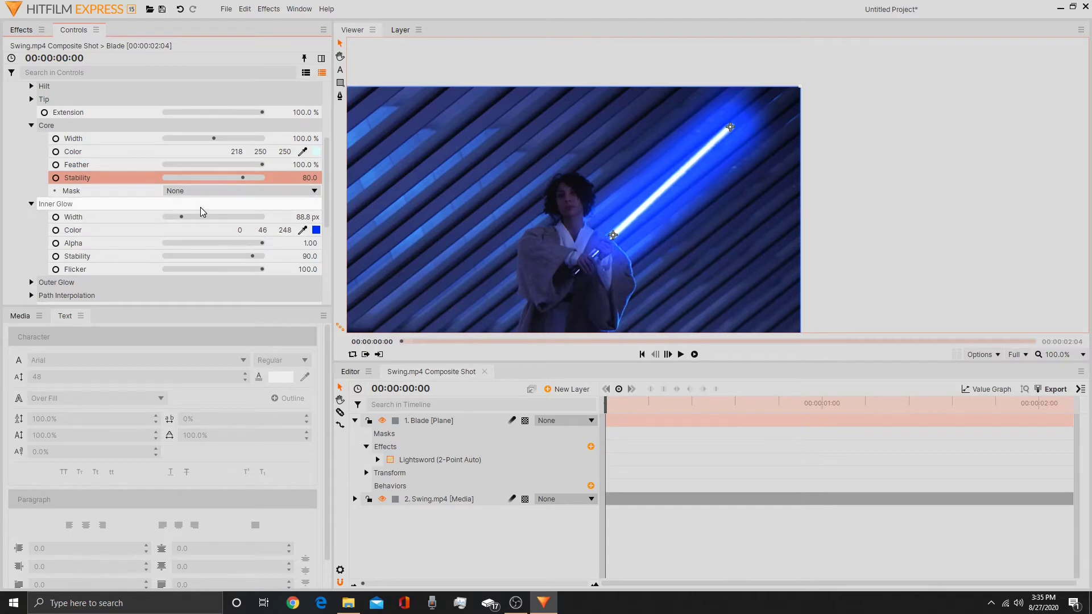
pyautogui.moveTo(180, 216); pyautogui.dragTo(165, 218)
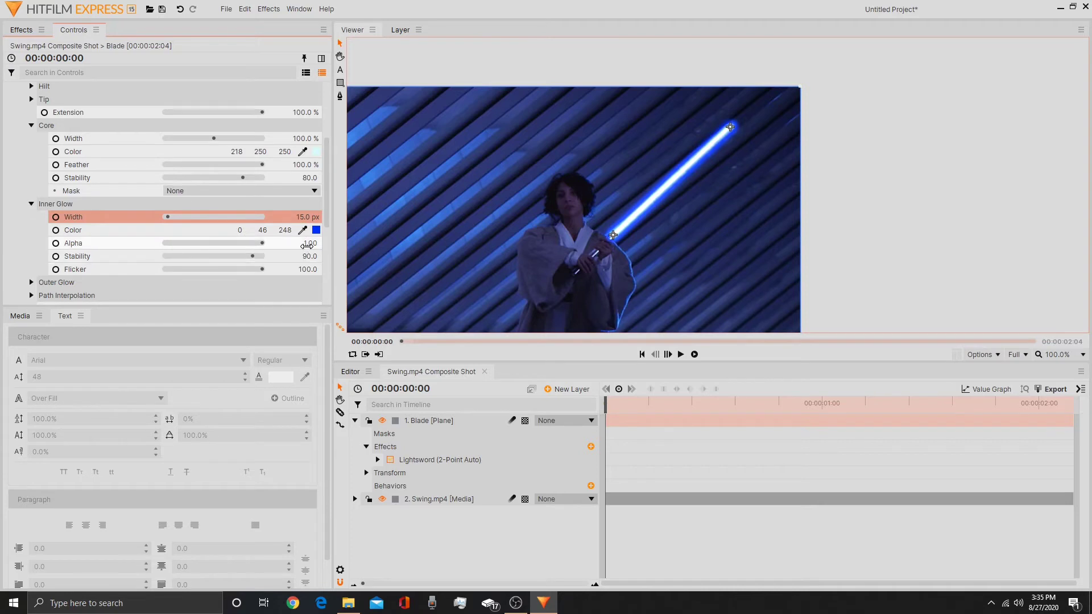
pyautogui.click(308, 245)
pyautogui.write('0.6')
pyautogui.press('Return')
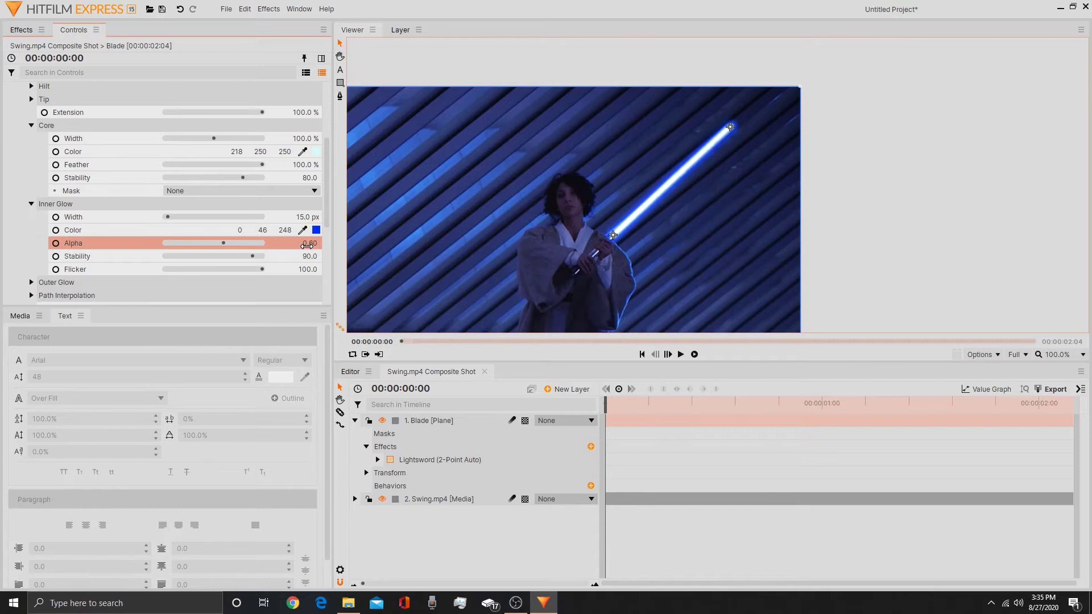
pyautogui.moveTo(308, 245)
pyautogui.mouseDown()
pyautogui.moveTo(279, 244)
pyautogui.moveTo(291, 244)
pyautogui.mouseUp()
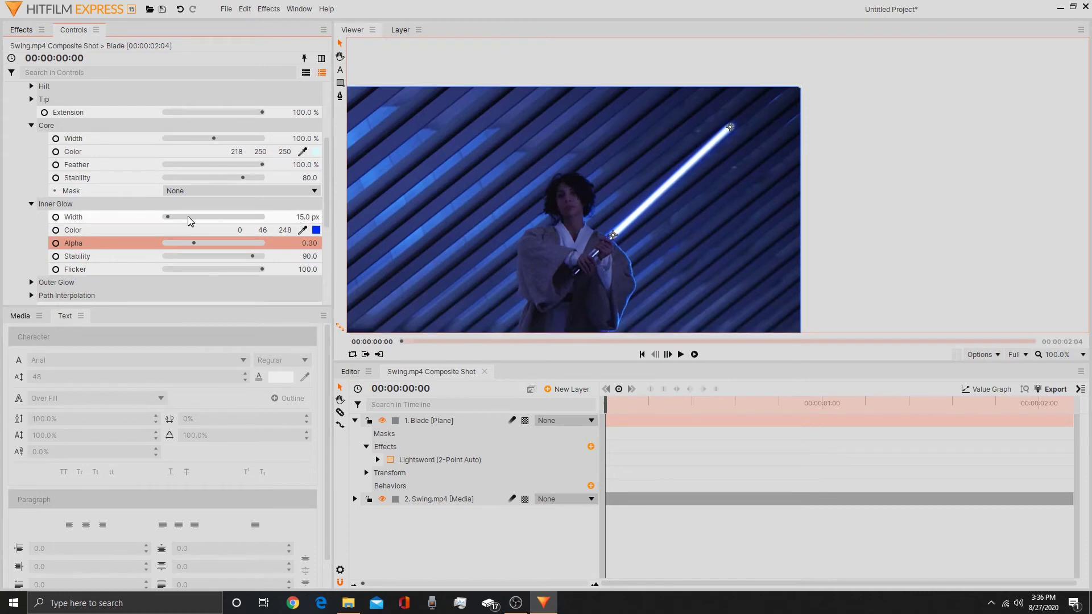
pyautogui.moveTo(169, 219); pyautogui.dragTo(172, 219)
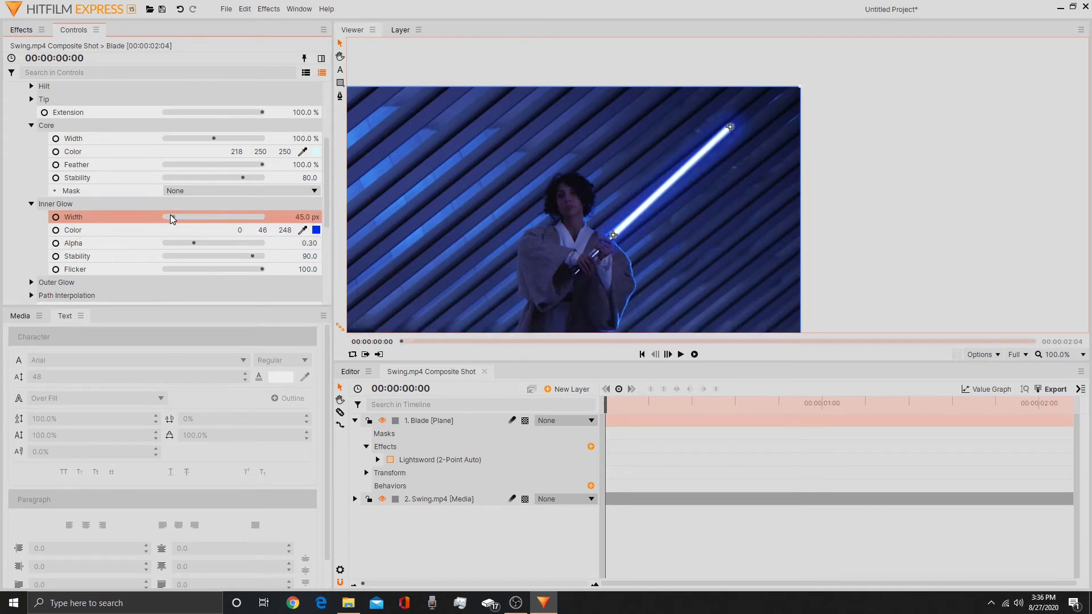
# Change the inner glow colour to a lighter blue (0, 149, 248)
pyautogui.click(316, 230)
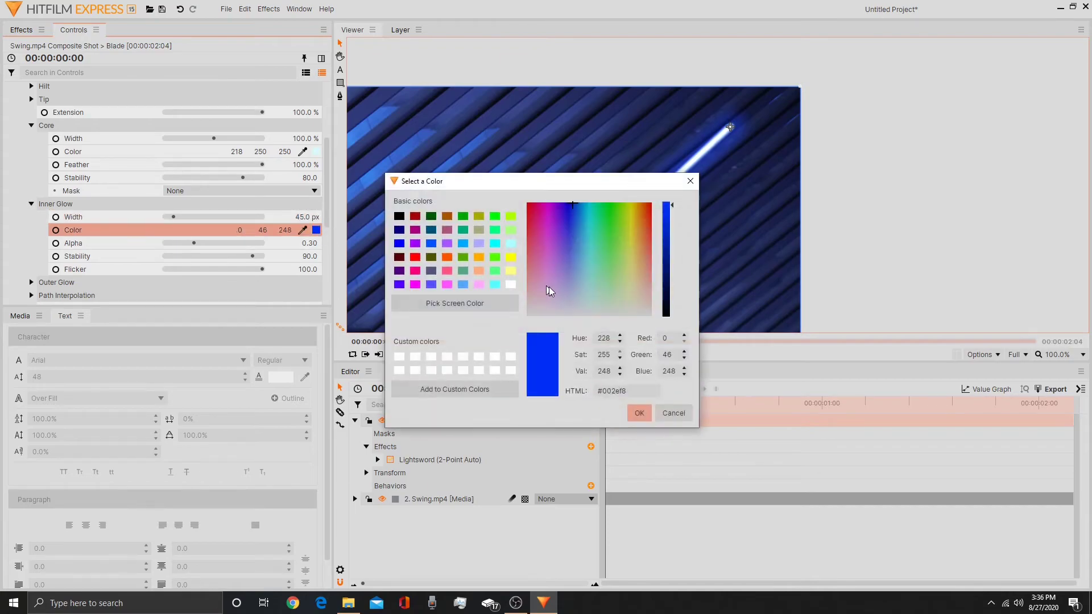
pyautogui.moveTo(573, 206); pyautogui.dragTo(580, 205)
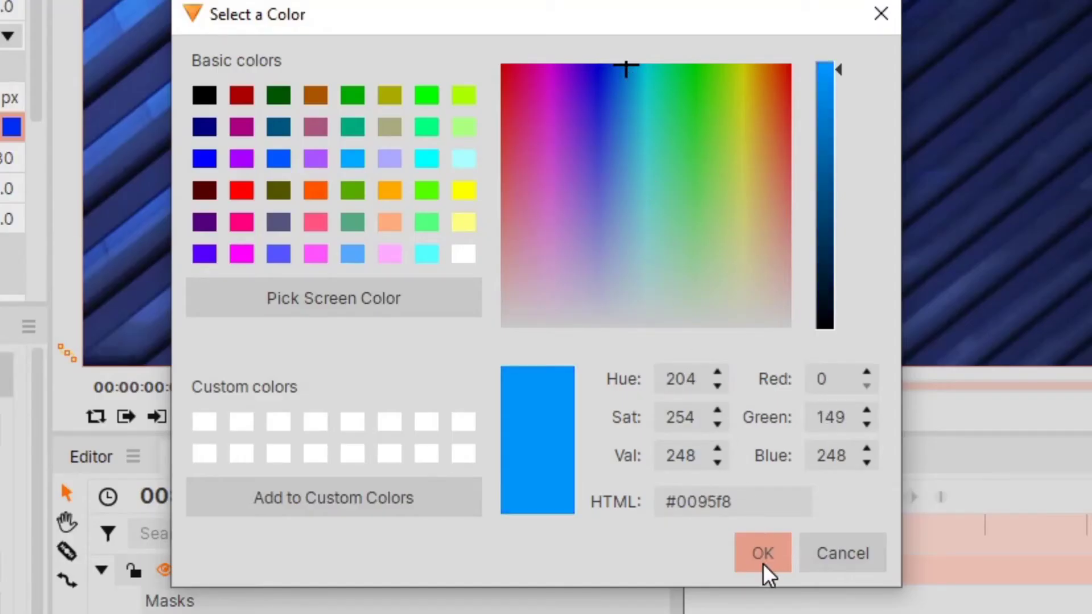
pyautogui.click(762, 563)
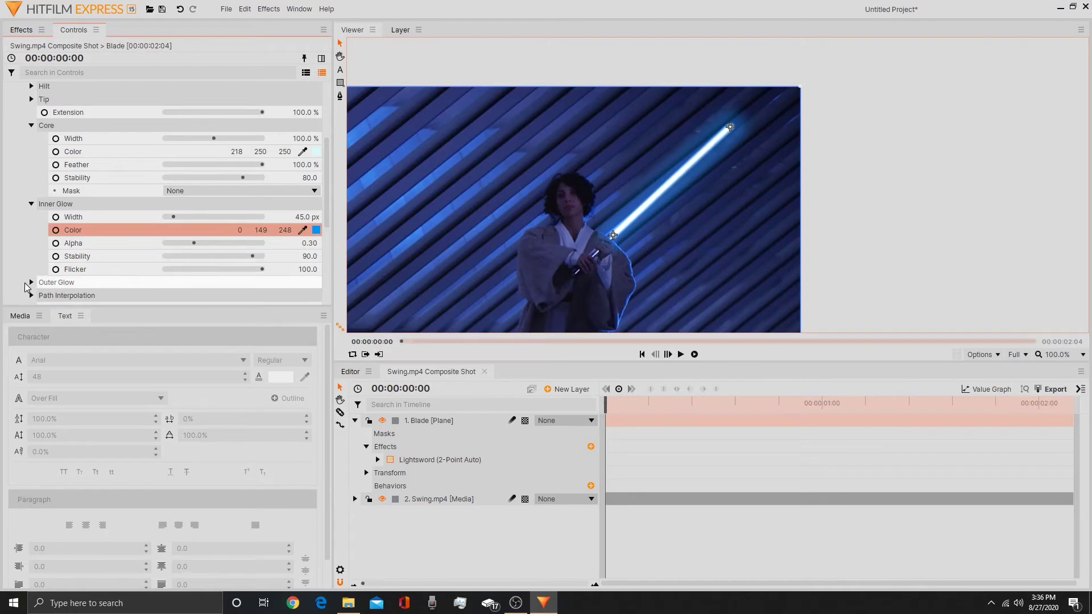
# Expand Outer Glow and set its Alpha to 0.60 and Width to 150 px
pyautogui.click(30, 283)
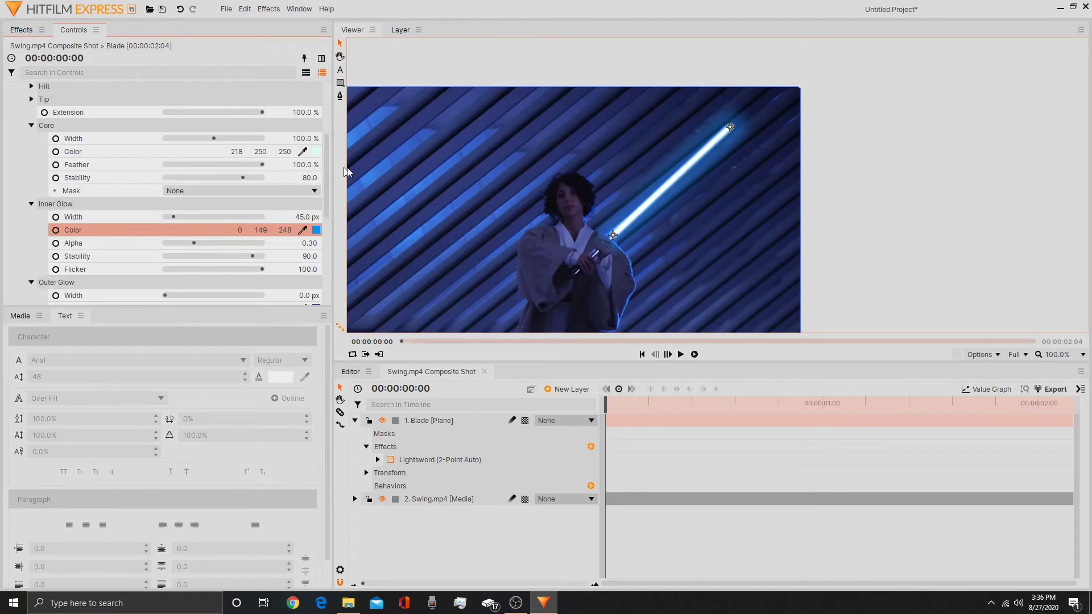
pyautogui.scroll(-3, 296, 233)
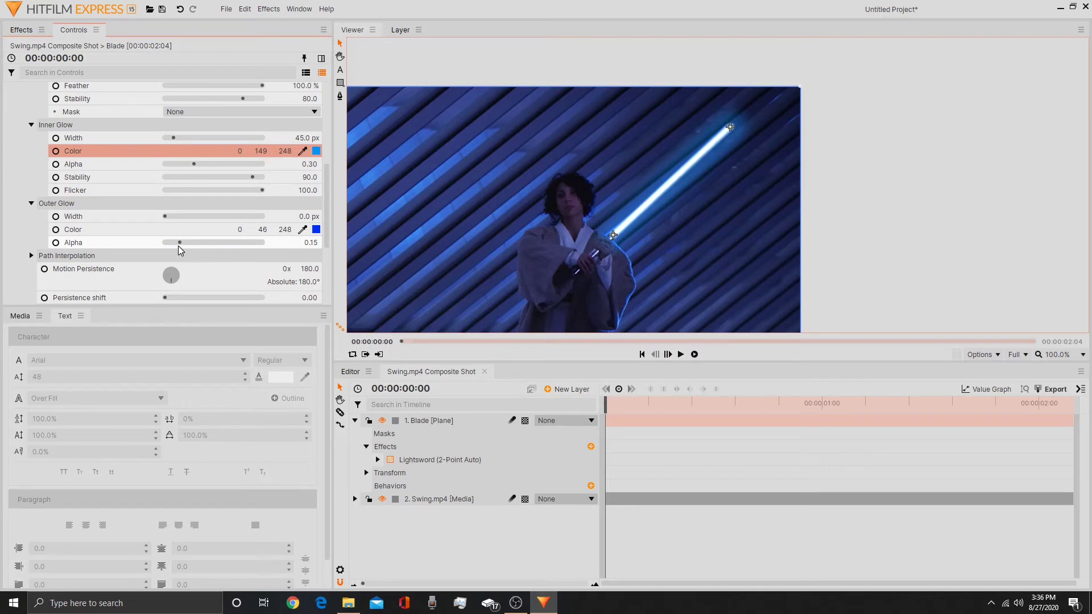
pyautogui.moveTo(180, 242); pyautogui.dragTo(223, 245)
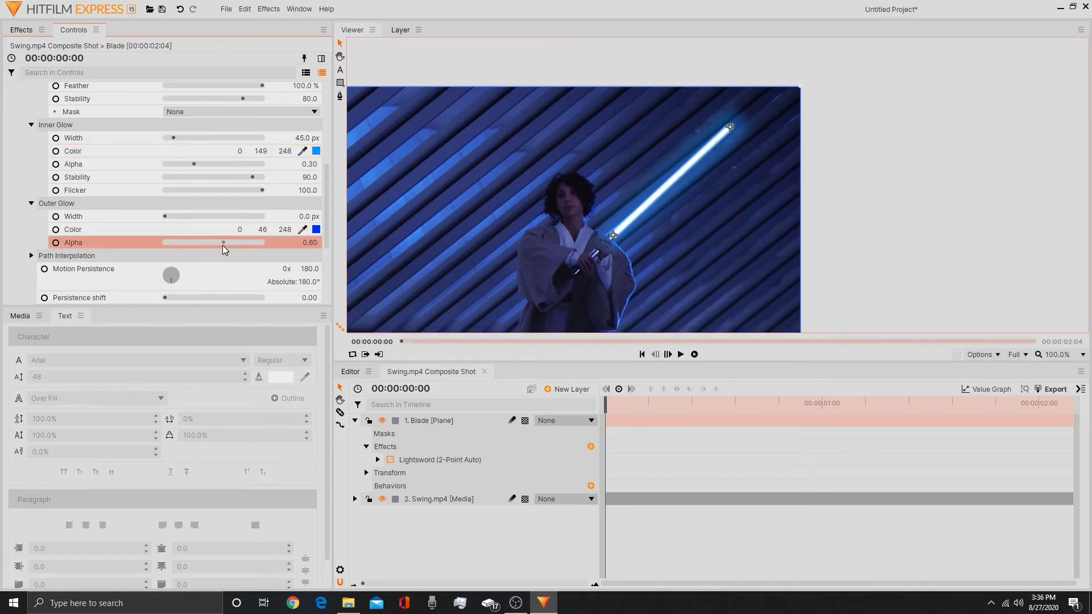
pyautogui.moveTo(165, 217); pyautogui.dragTo(194, 216)
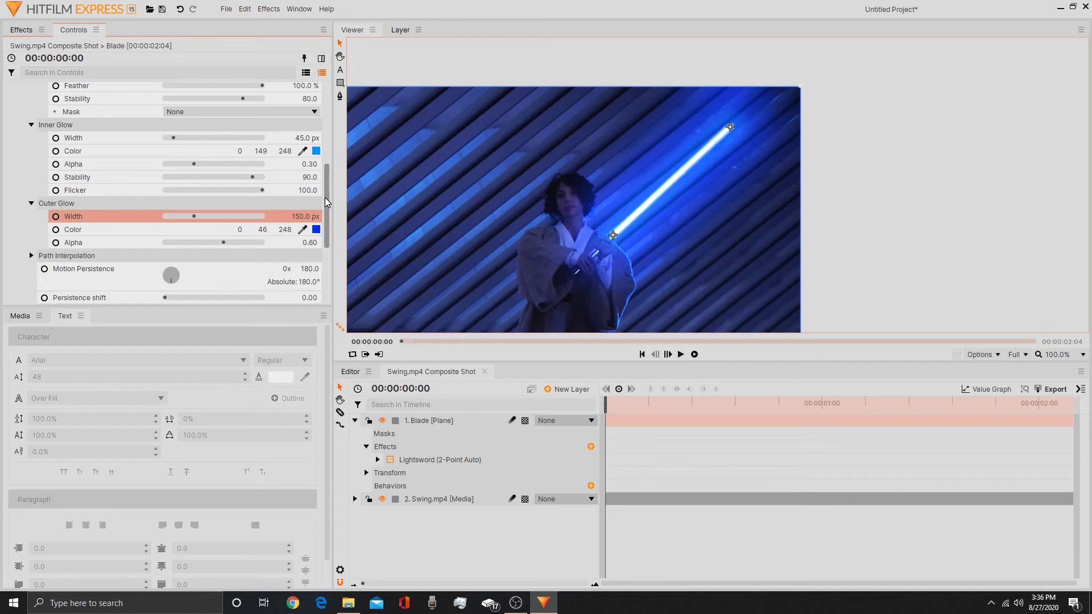
pyautogui.scroll(-1, 327, 206)
pyautogui.scroll(2, 327, 206)
pyautogui.scroll(-2, 558, 248)
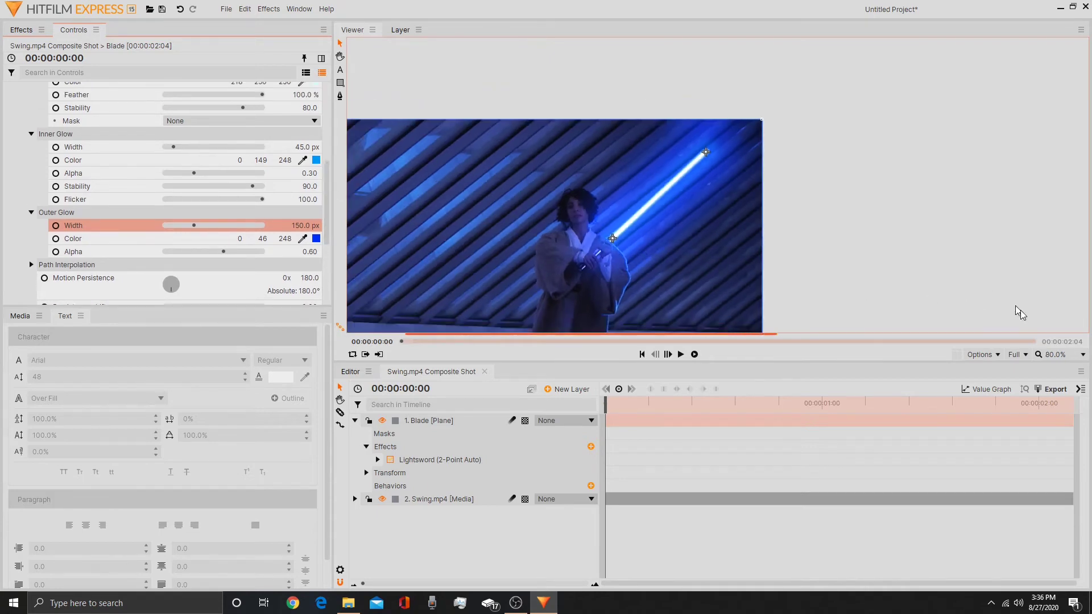
pyautogui.click(1064, 357)
pyautogui.click(1063, 545)
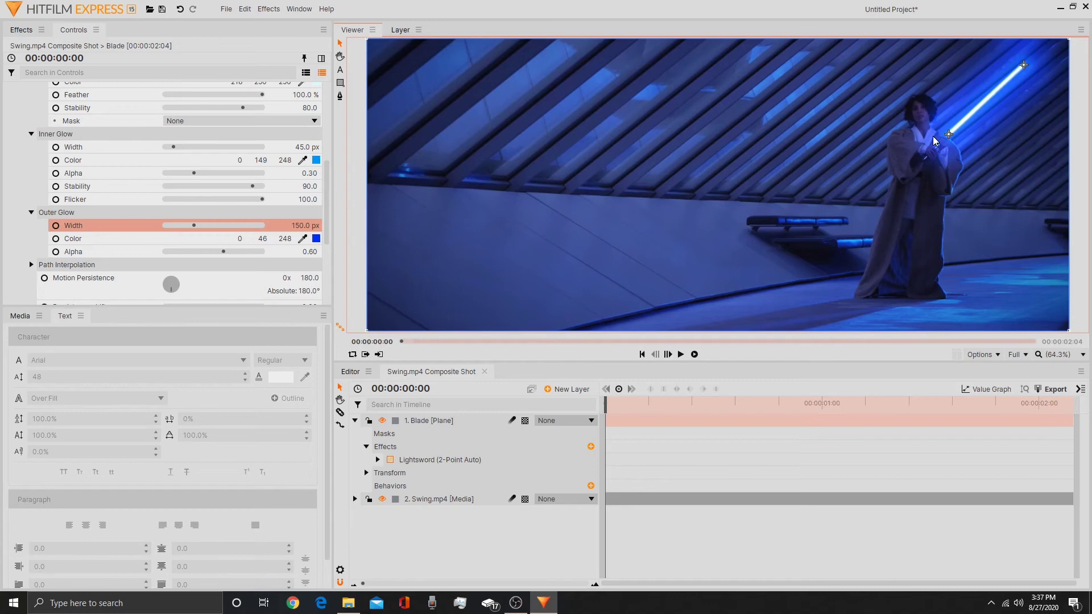
pyautogui.scroll(6, 935, 141)
pyautogui.moveTo(958, 148); pyautogui.dragTo(692, 287)
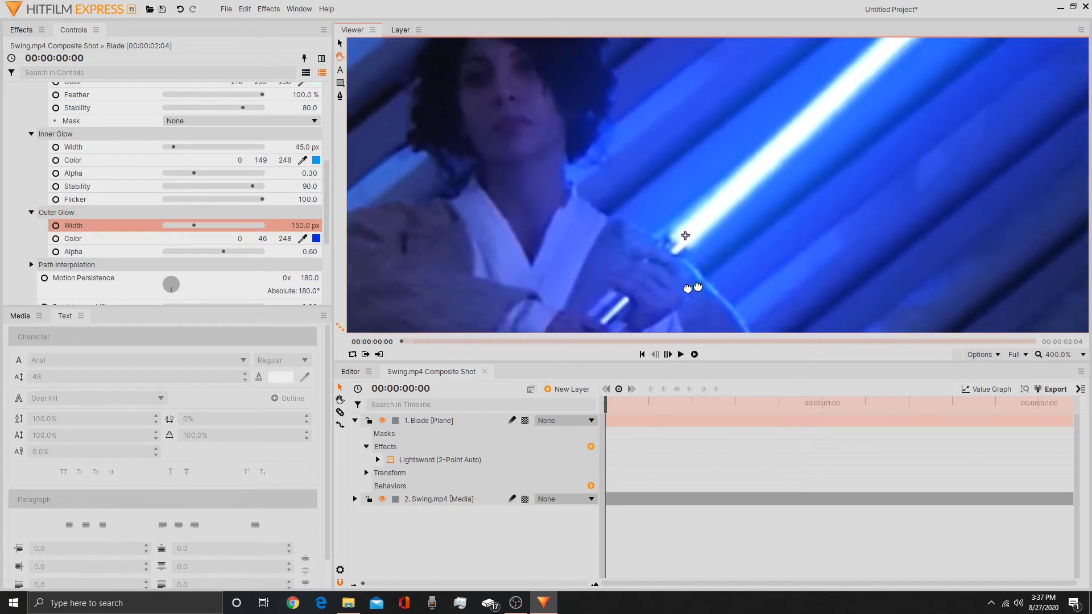
pyautogui.scroll(-4, 758, 235)
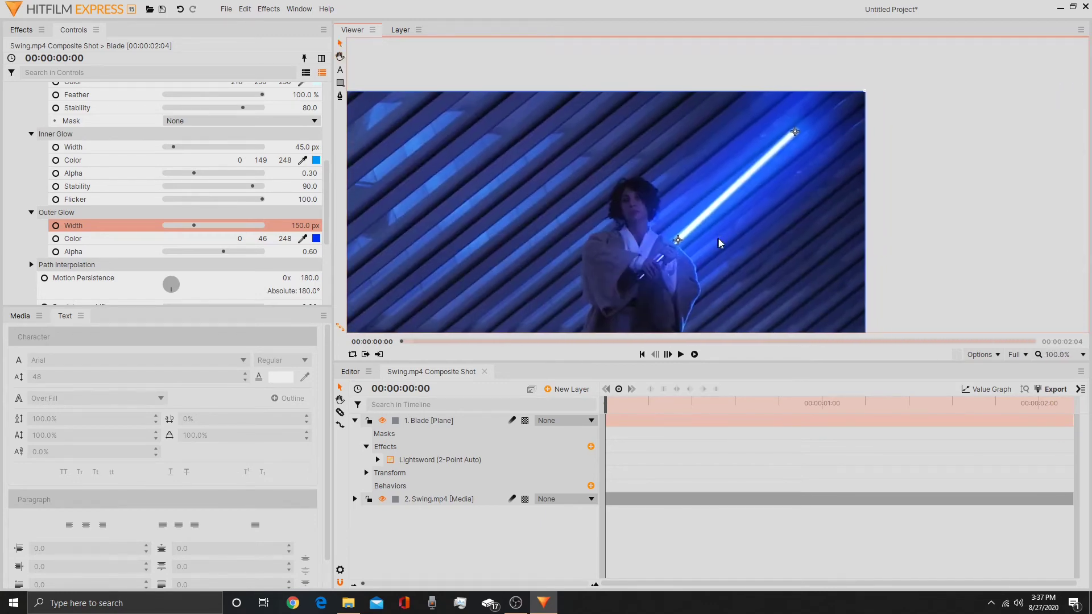
pyautogui.scroll(5, 195, 204)
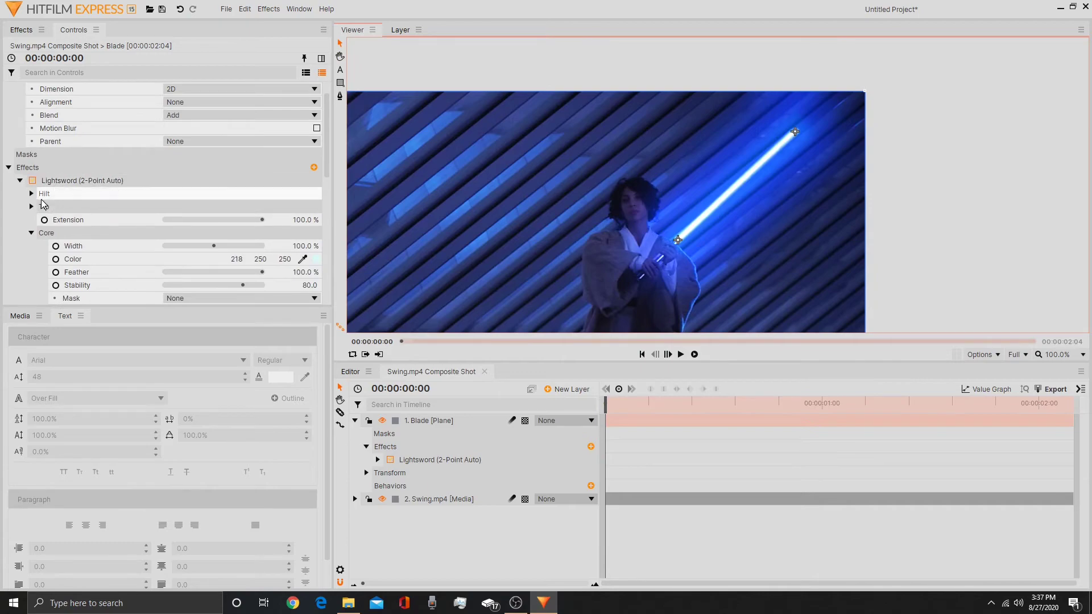
# Expand the Hilt and Tip settings and set position keyframes for tip and hilt at 00:00:00:00
pyautogui.click(42, 198)
pyautogui.click(34, 245)
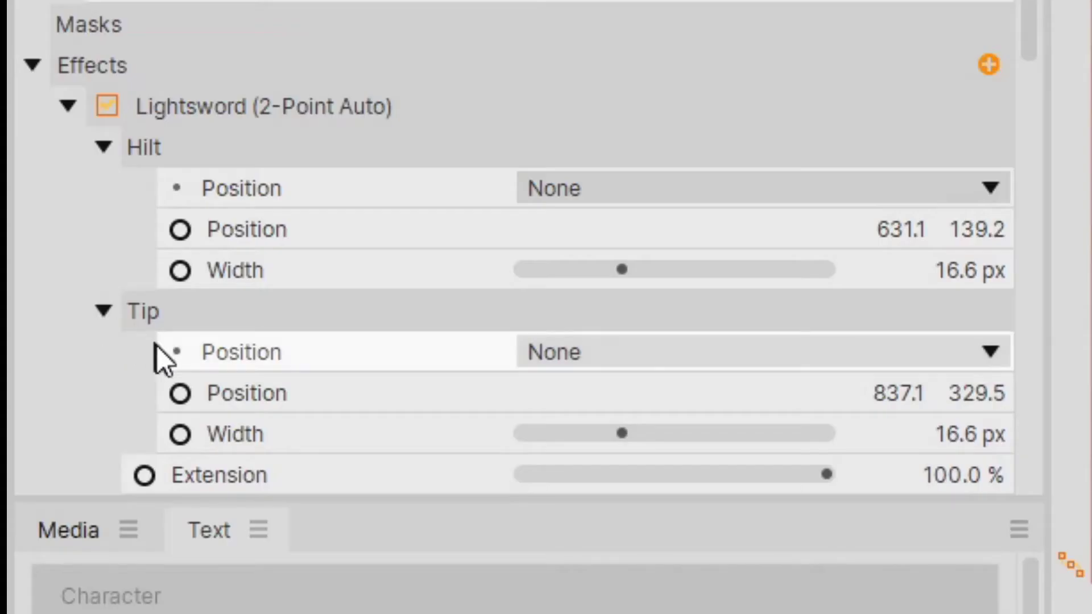
pyautogui.click(182, 397)
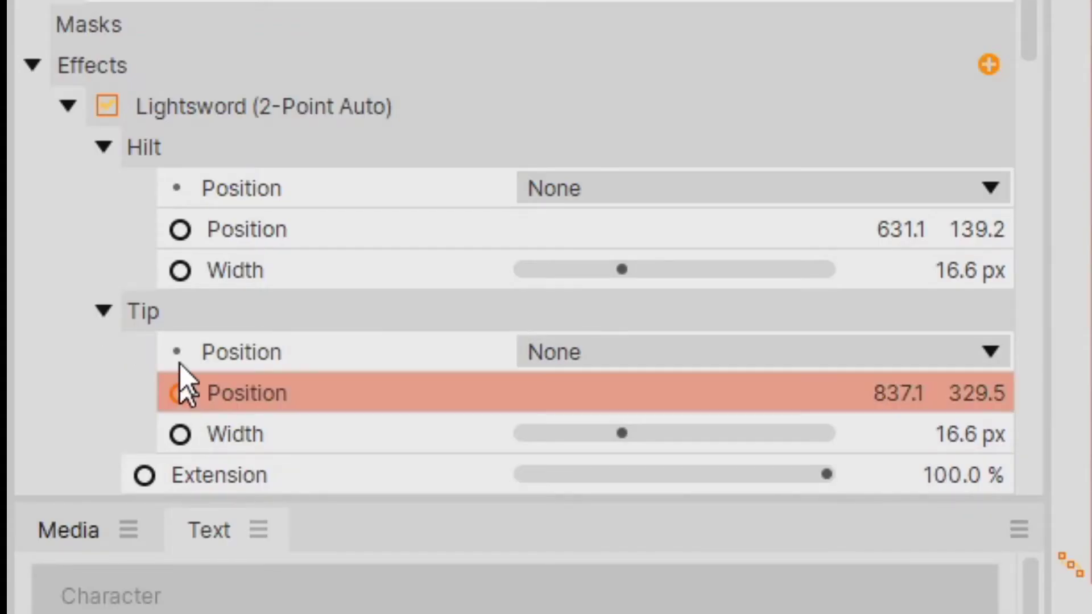
pyautogui.click(184, 231)
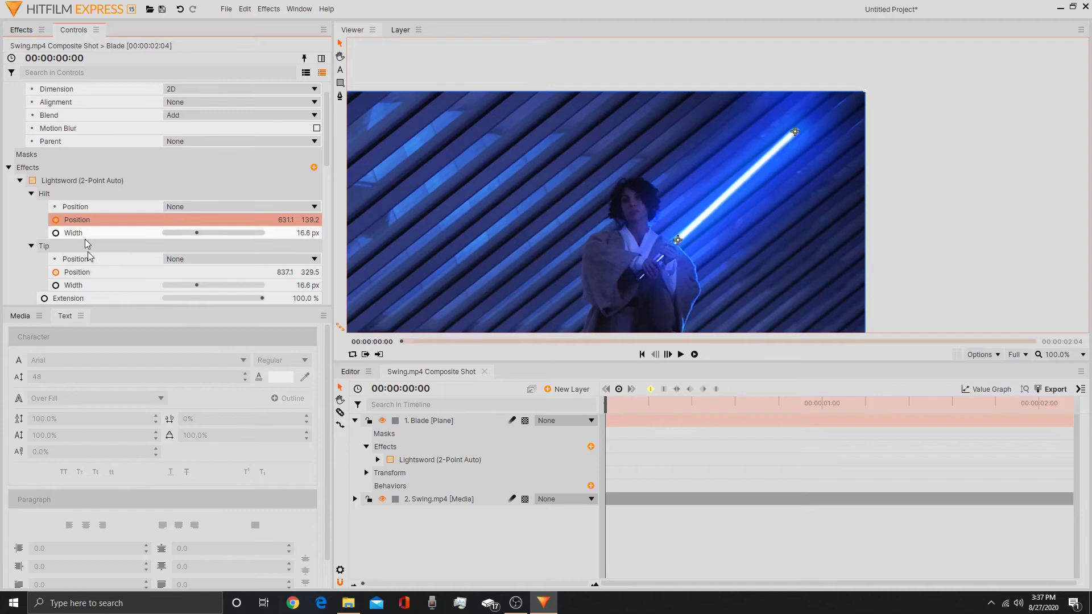
# Show the Lightsword (2-Point Auto) Hilt and Tip position and width properties in the timeline
pyautogui.click(378, 461)
pyautogui.scroll(-1, 480, 500)
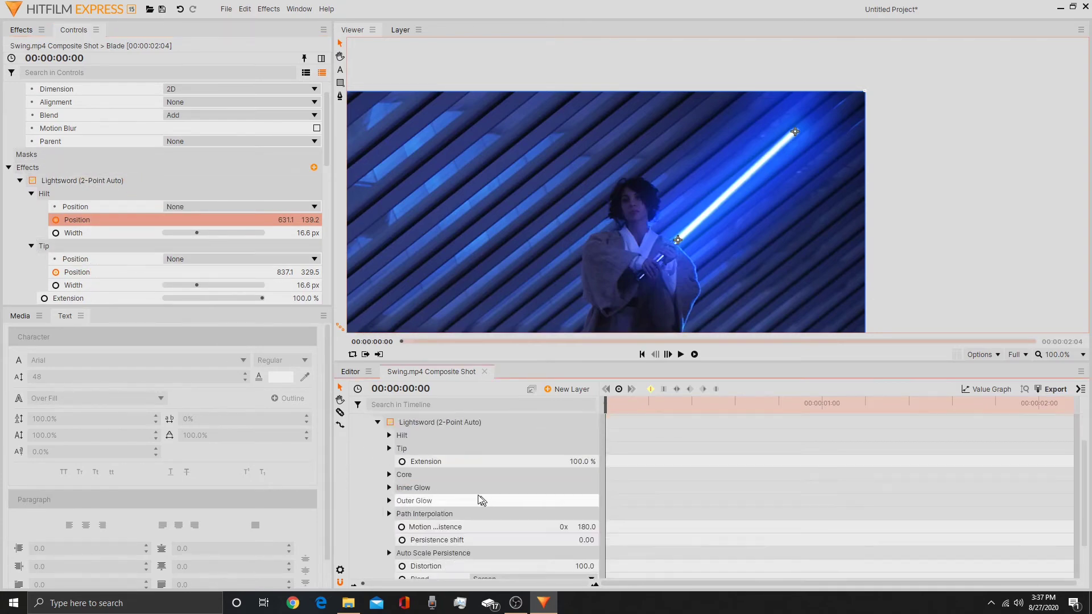
pyautogui.click(389, 435)
pyautogui.click(389, 488)
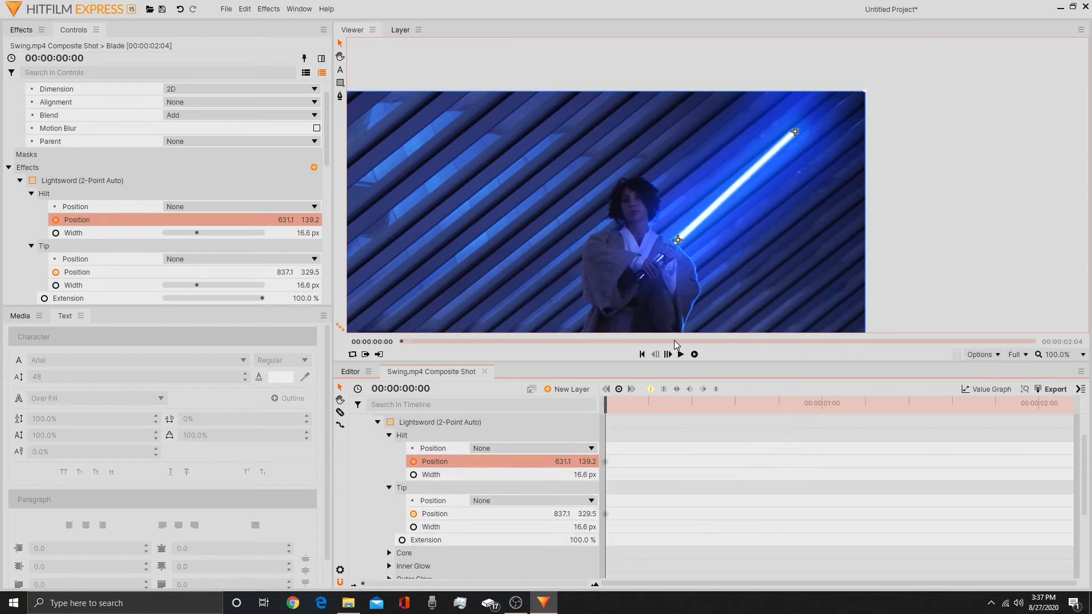
# Untick the Lightsword effect to see the sword and align the blade tip with its end
pyautogui.click(390, 422)
pyautogui.scroll(3, 724, 269)
pyautogui.scroll(-3, 724, 268)
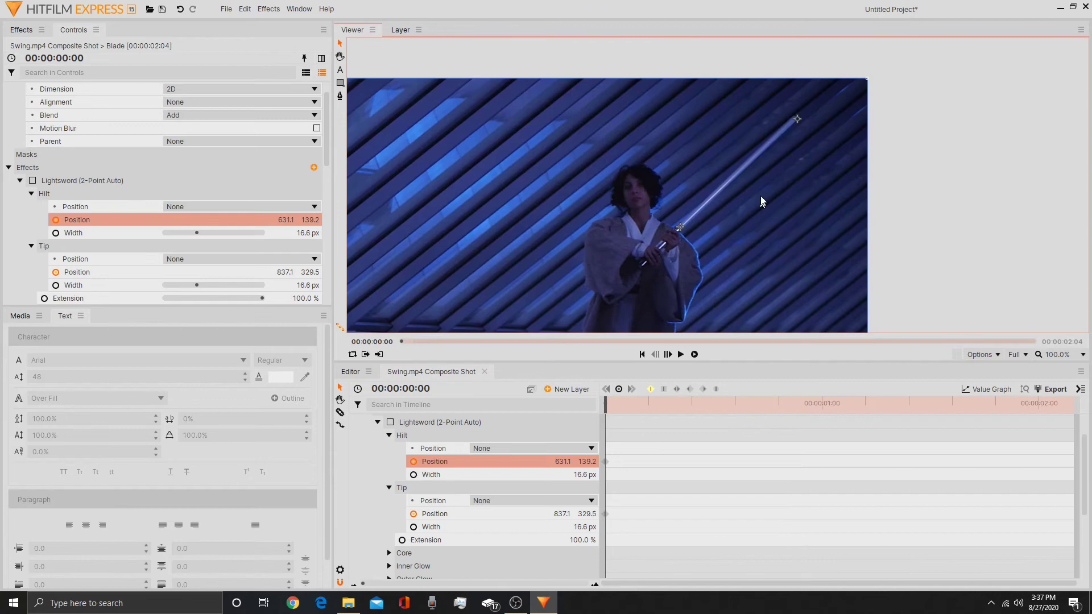
pyautogui.moveTo(797, 117); pyautogui.dragTo(795, 120)
pyautogui.scroll(2, 730, 198)
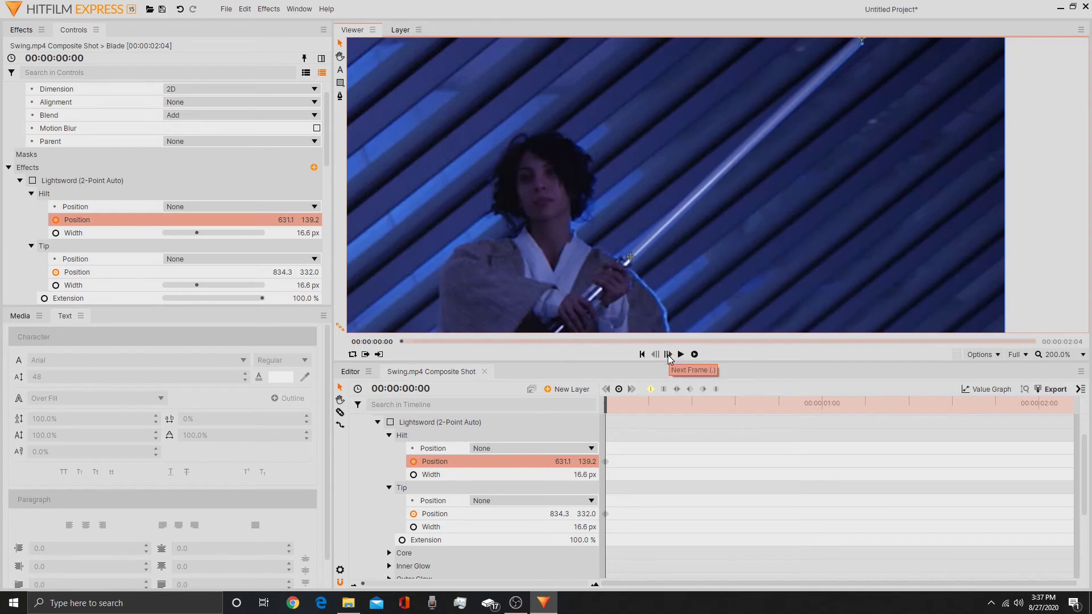
pyautogui.scroll(-2, 684, 263)
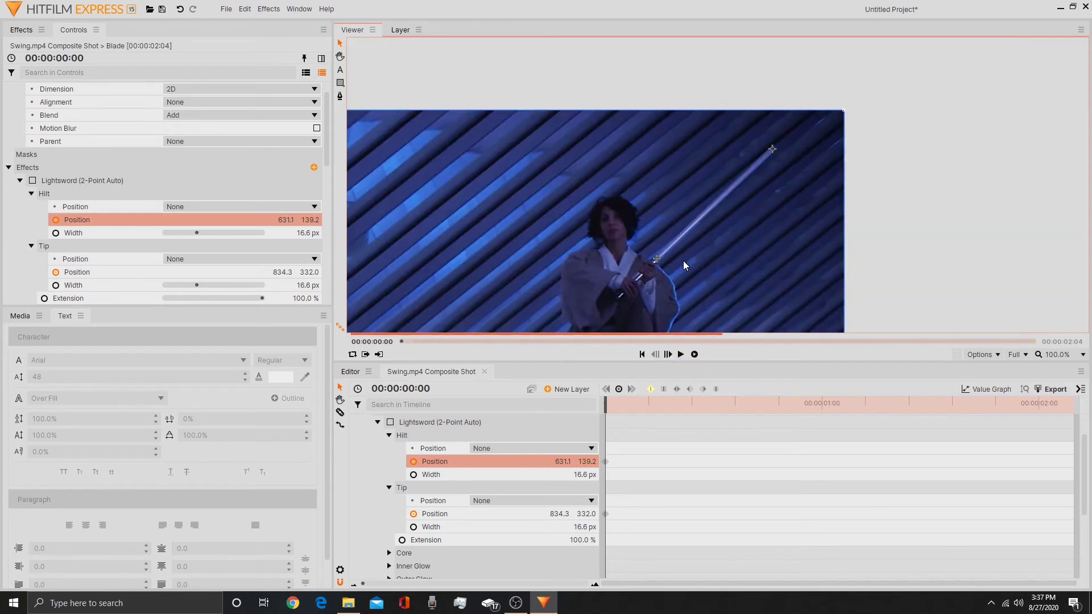
# Four frames later, reposition the hilt on the grip and the tip on the sword's end
pyautogui.click(668, 354)
pyautogui.click(668, 354)
pyautogui.click(668, 354)
pyautogui.click(668, 354)
pyautogui.click(668, 354)
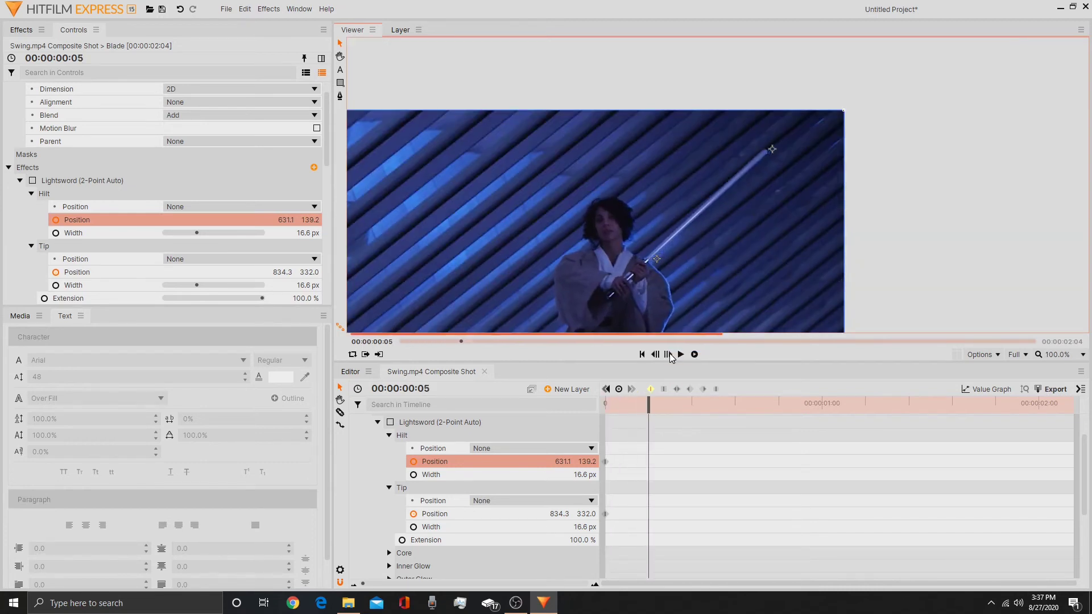
pyautogui.moveTo(658, 263); pyautogui.dragTo(649, 262)
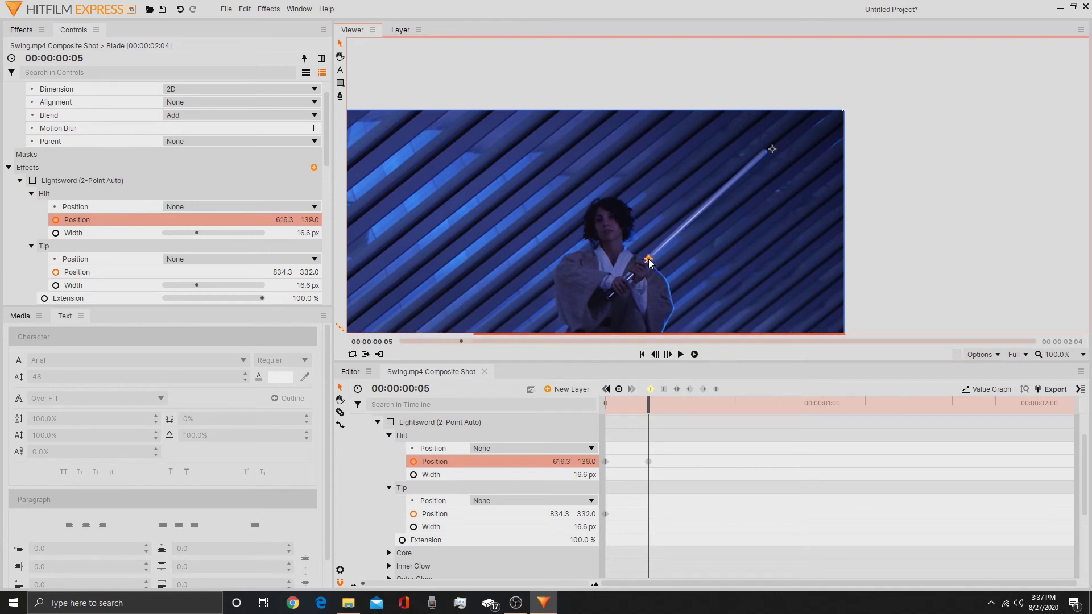
pyautogui.moveTo(773, 150); pyautogui.dragTo(766, 151)
pyautogui.scroll(1, 714, 218)
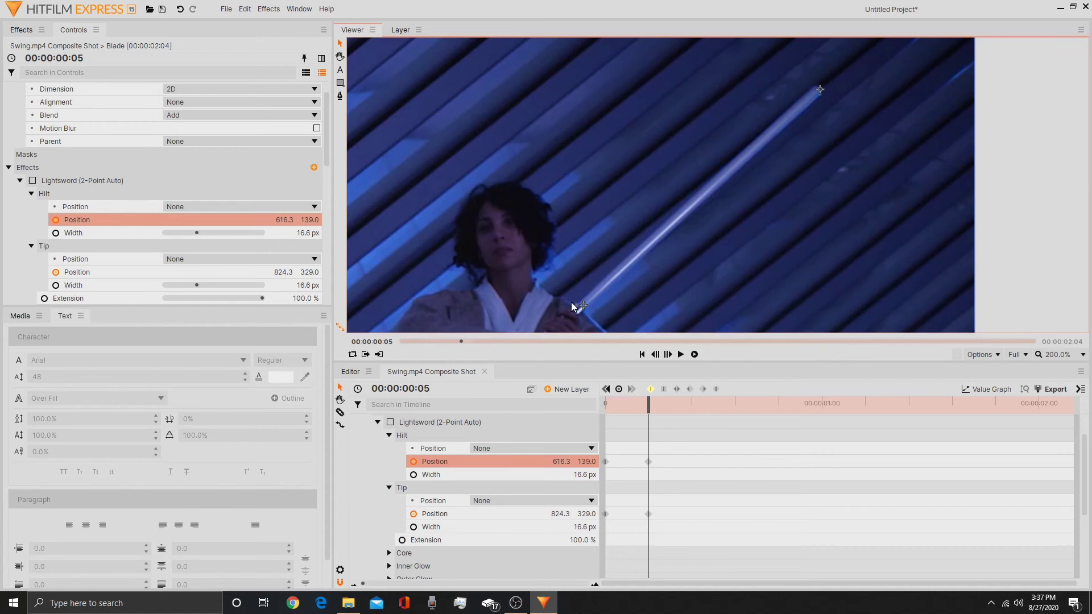
pyautogui.moveTo(584, 306); pyautogui.dragTo(581, 303)
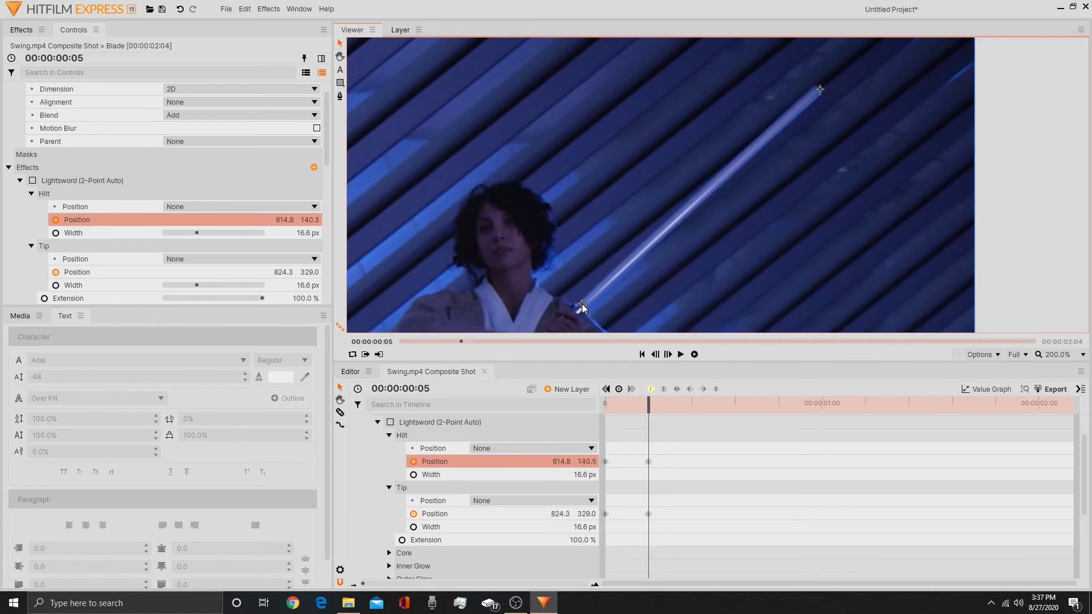
# Advance a few frames and move hilt and tip to follow the sword through frame 11
pyautogui.click(668, 354)
pyautogui.click(668, 354)
pyautogui.click(668, 354)
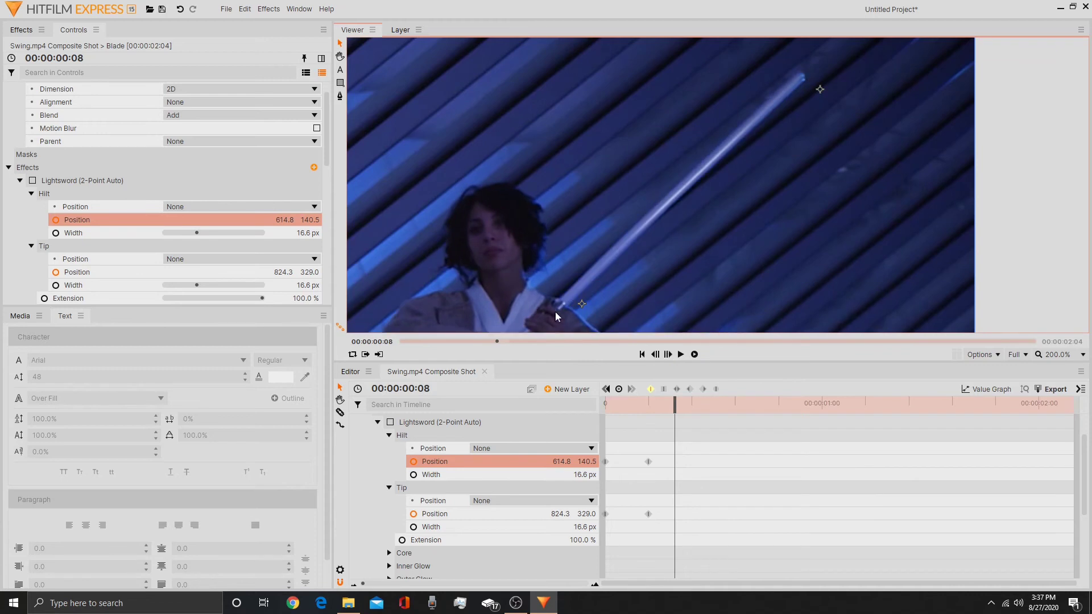
pyautogui.moveTo(582, 303); pyautogui.dragTo(563, 301)
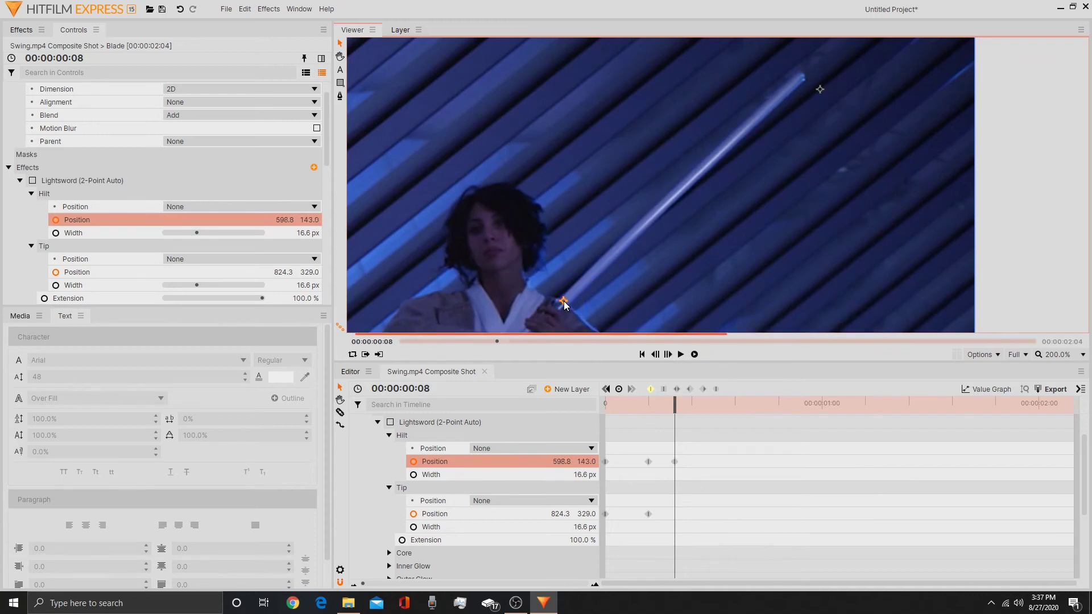
pyautogui.moveTo(819, 87); pyautogui.dragTo(770, 39)
pyautogui.click(667, 355)
pyautogui.click(667, 355)
pyautogui.click(668, 354)
pyautogui.moveTo(563, 301); pyautogui.dragTo(523, 294)
# Keyframe the blade to match the swinging sword at frames 14 and 17 and beyond
pyautogui.press('Right')
pyautogui.press('Right')
pyautogui.press('Right')
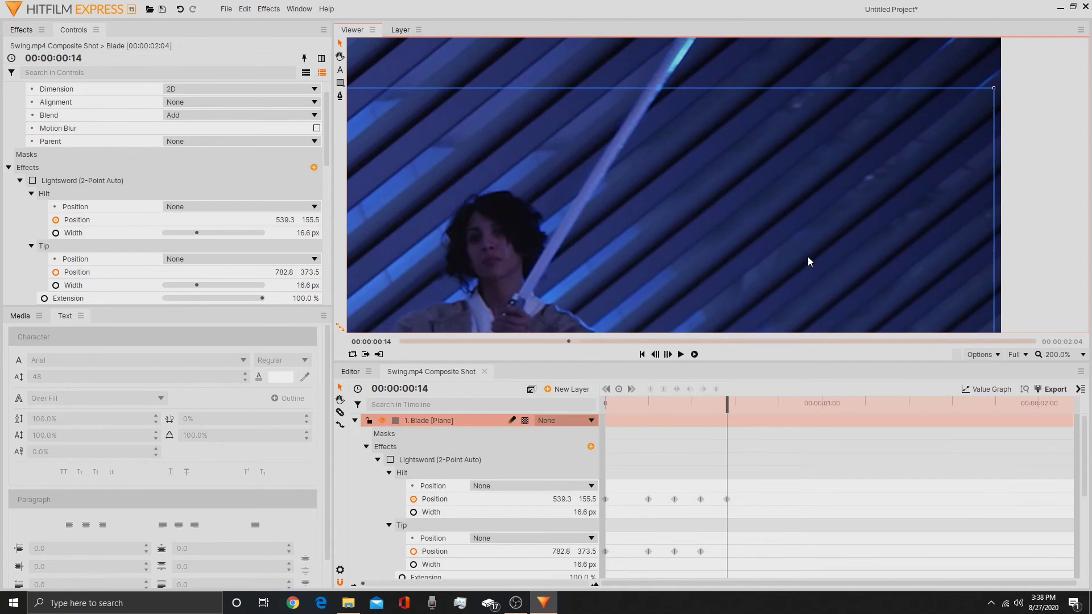
pyautogui.scroll(-3, 807, 257)
pyautogui.scroll(1, 826, 250)
pyautogui.moveTo(801, 152); pyautogui.dragTo(703, 160)
pyautogui.press('Right')
pyautogui.press('Right')
pyautogui.press('Right')
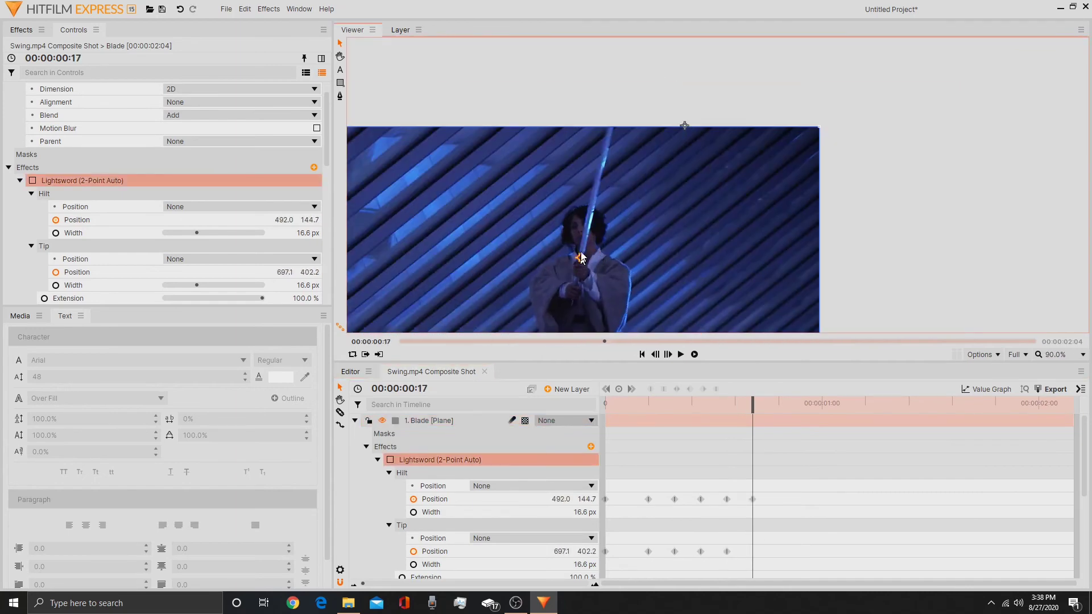
pyautogui.moveTo(622, 243); pyautogui.dragTo(597, 268)
pyautogui.press('Right')
pyautogui.press('Right')
pyautogui.moveTo(628, 105); pyautogui.dragTo(557, 107)
# Reposition the blade for frame 24 and lower its tip to follow the sword to the clip's end
pyautogui.press('Right')
pyautogui.press('Right')
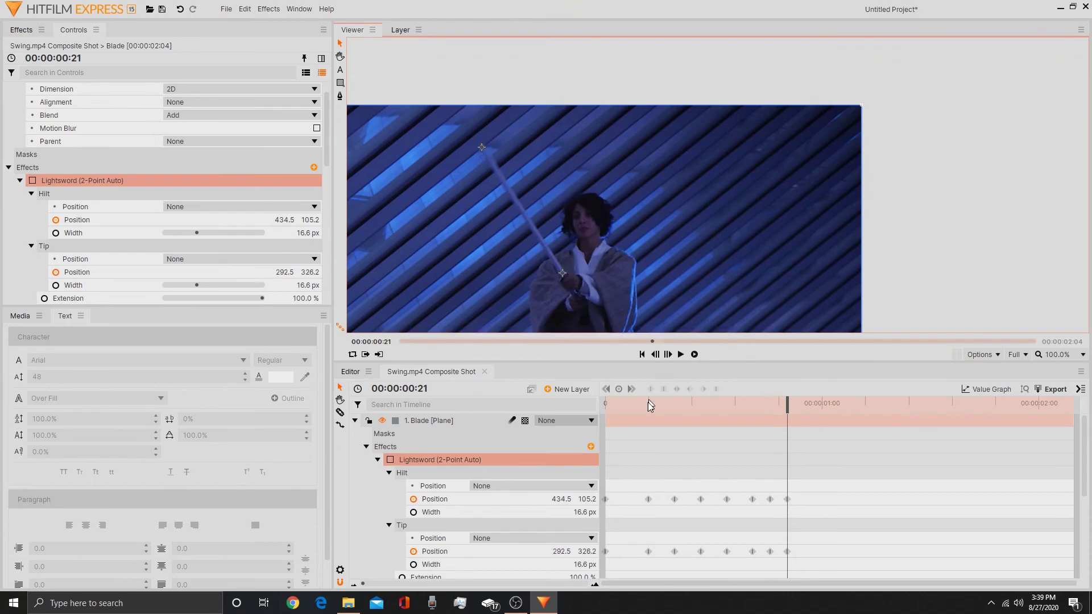
pyautogui.press('Right')
pyautogui.press('Right')
pyautogui.press('Right')
pyautogui.moveTo(562, 273); pyautogui.dragTo(549, 289)
pyautogui.moveTo(560, 104); pyautogui.dragTo(419, 197)
pyautogui.scroll(2, 681, 219)
pyautogui.scroll(-2, 909, 125)
pyautogui.press('Right')
pyautogui.press('Right')
pyautogui.press('Right')
pyautogui.moveTo(535, 149); pyautogui.dragTo(487, 273)
pyautogui.press('Right')
pyautogui.press('Right')
pyautogui.press('Right')
pyautogui.press('Right')
pyautogui.press('Right')
pyautogui.press('Right')
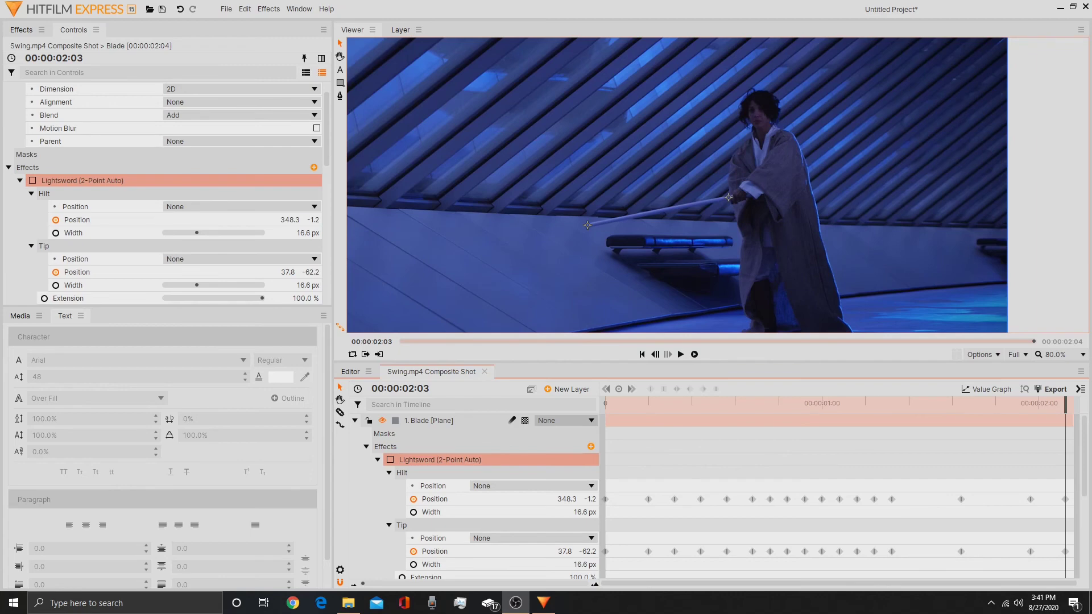
# Play the clip from the start to check the blade tracking the sword
pyautogui.click(641, 354)
pyautogui.click(680, 355)
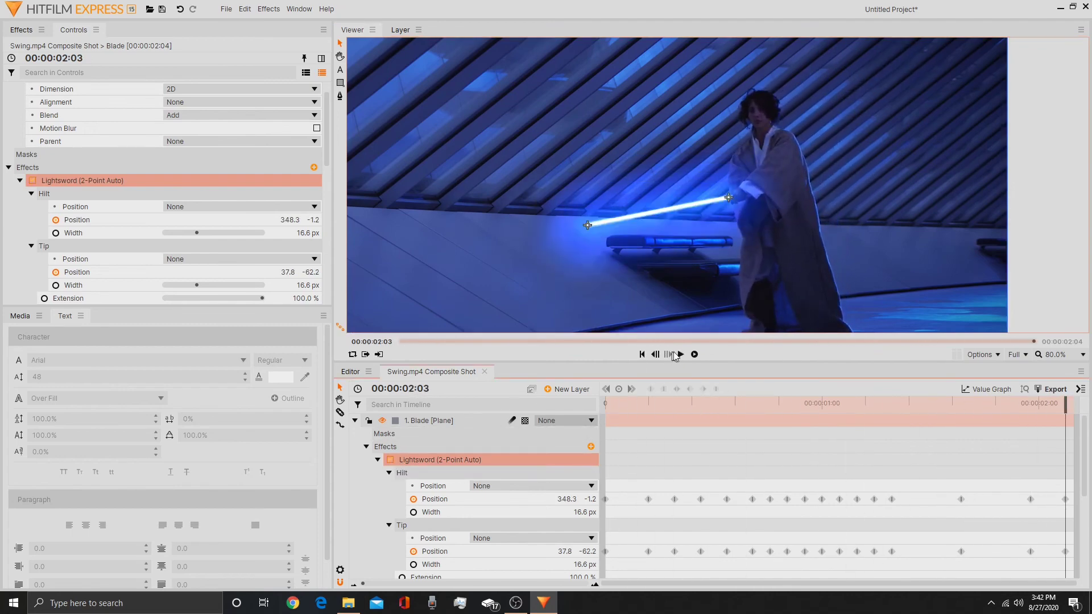
pyautogui.click(681, 354)
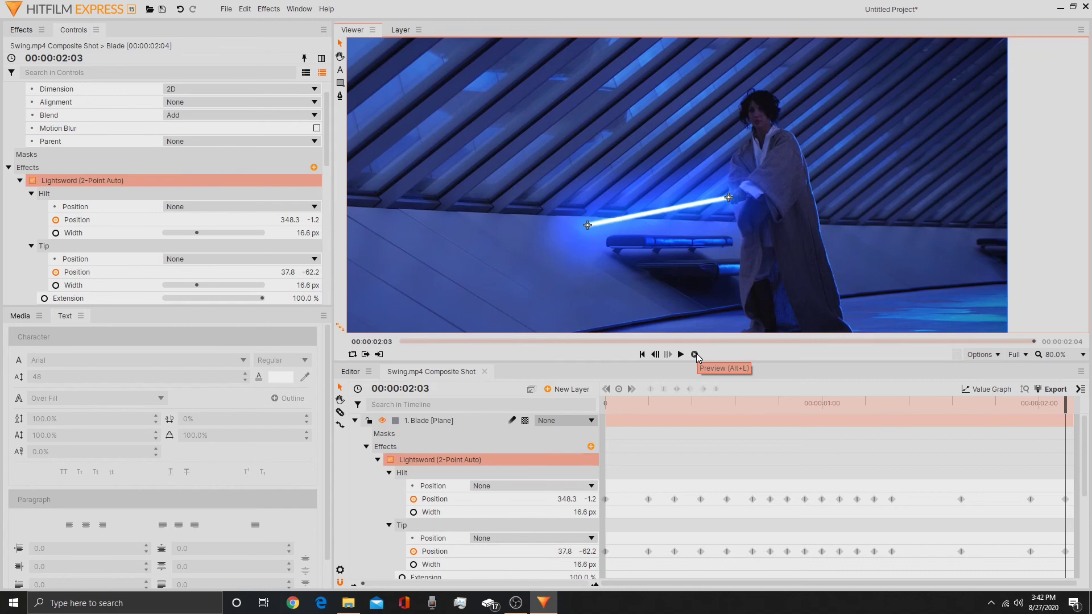
# Render a preview of the clip and return to its start
pyautogui.click(695, 354)
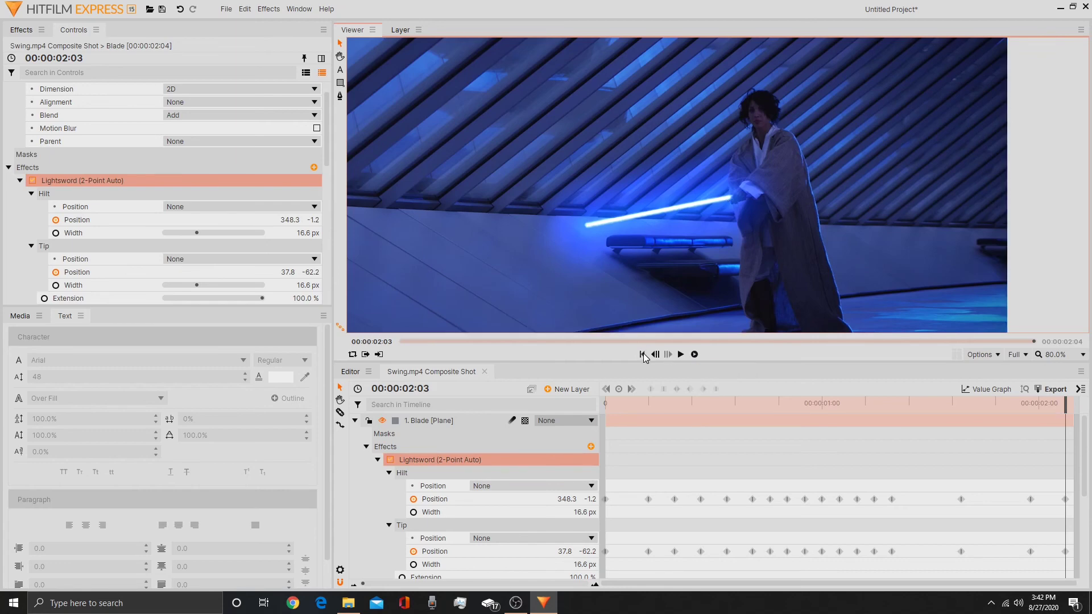
pyautogui.click(642, 354)
pyautogui.click(696, 353)
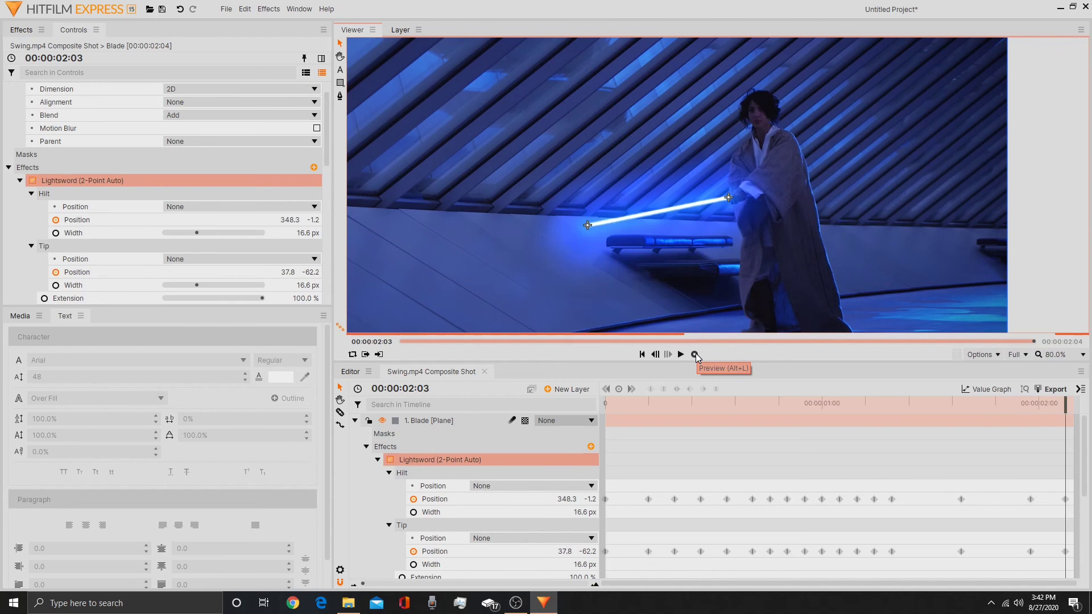
pyautogui.click(643, 355)
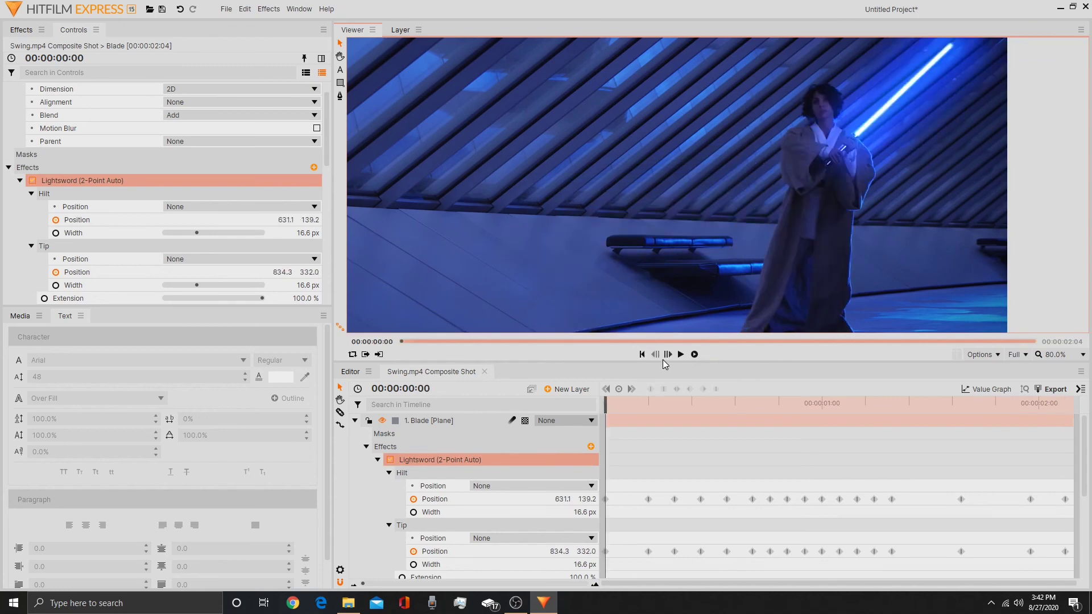
pyautogui.click(680, 353)
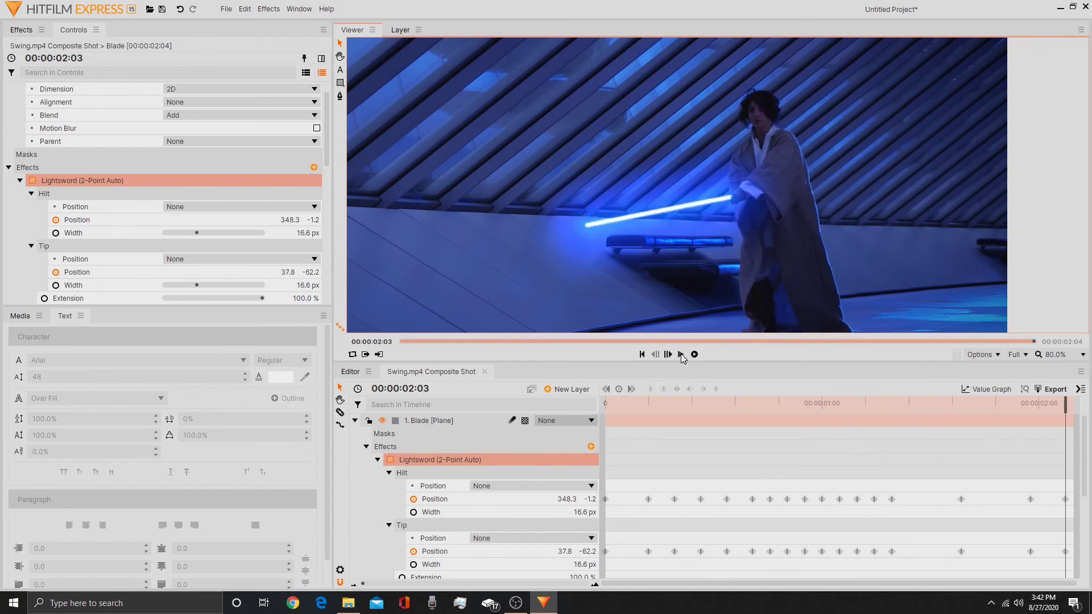
pyautogui.click(681, 354)
pyautogui.click(680, 353)
pyautogui.click(680, 353)
pyautogui.click(680, 354)
pyautogui.click(681, 353)
pyautogui.click(681, 353)
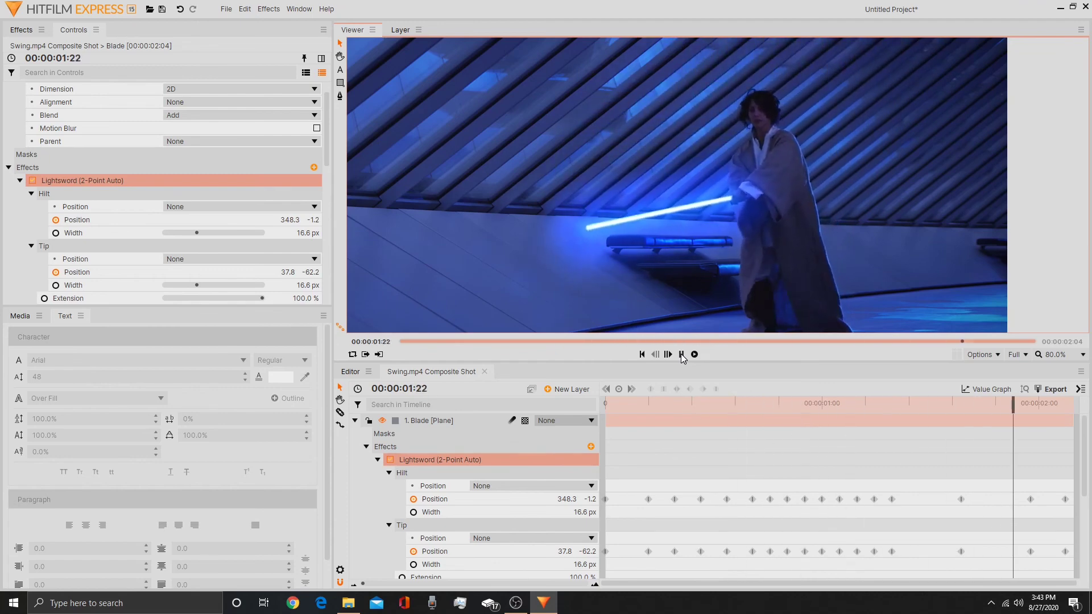
pyautogui.click(680, 354)
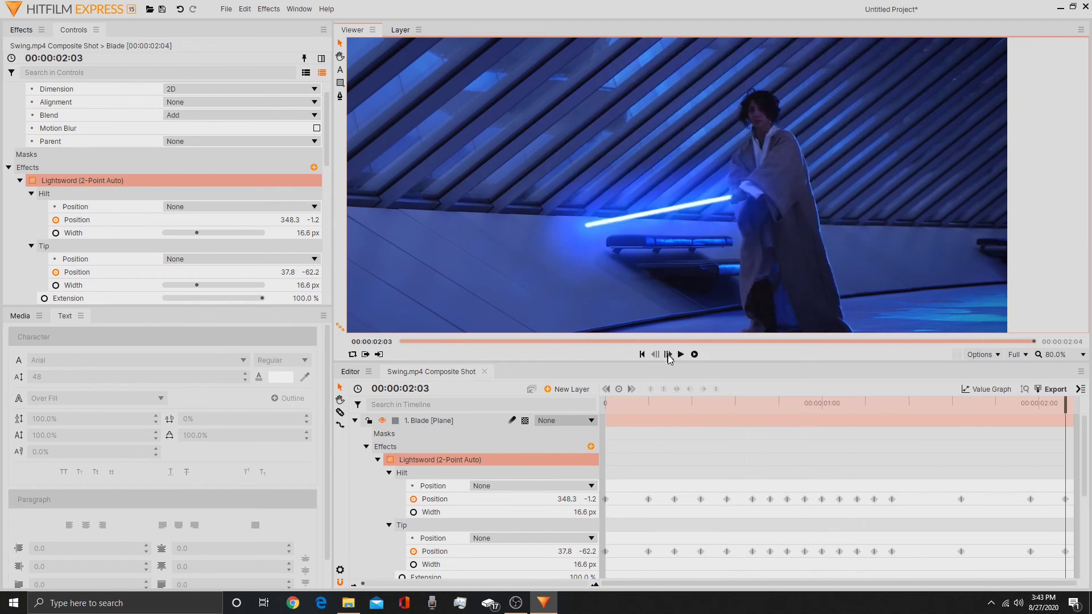